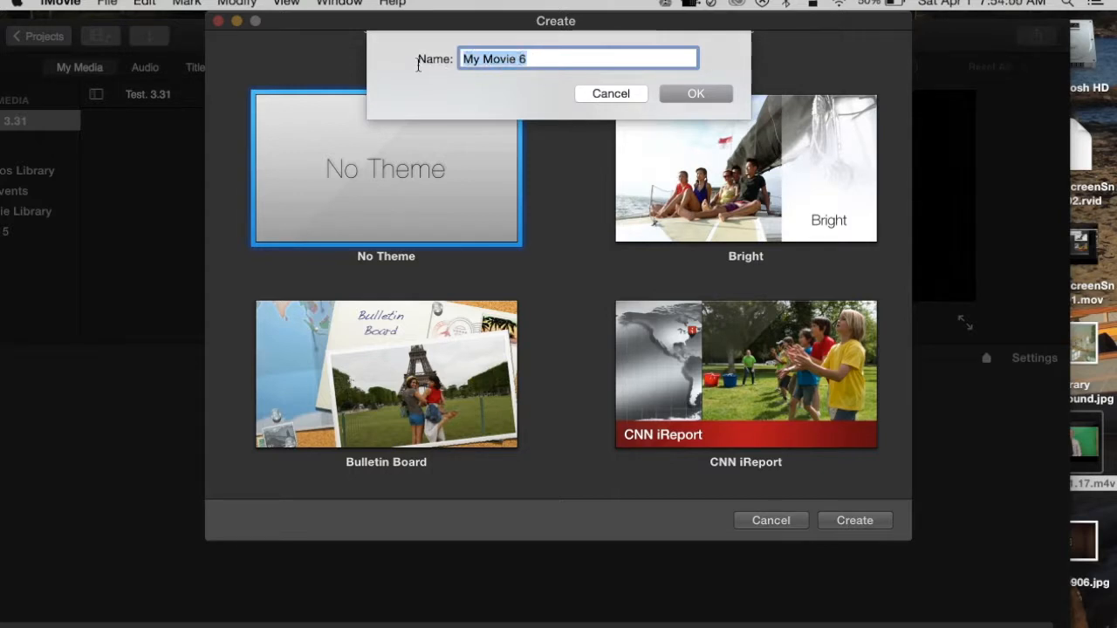
Name the new no-theme movie "Test 4.1" and create it
{"action": "type", "text": "Test 4.1"}
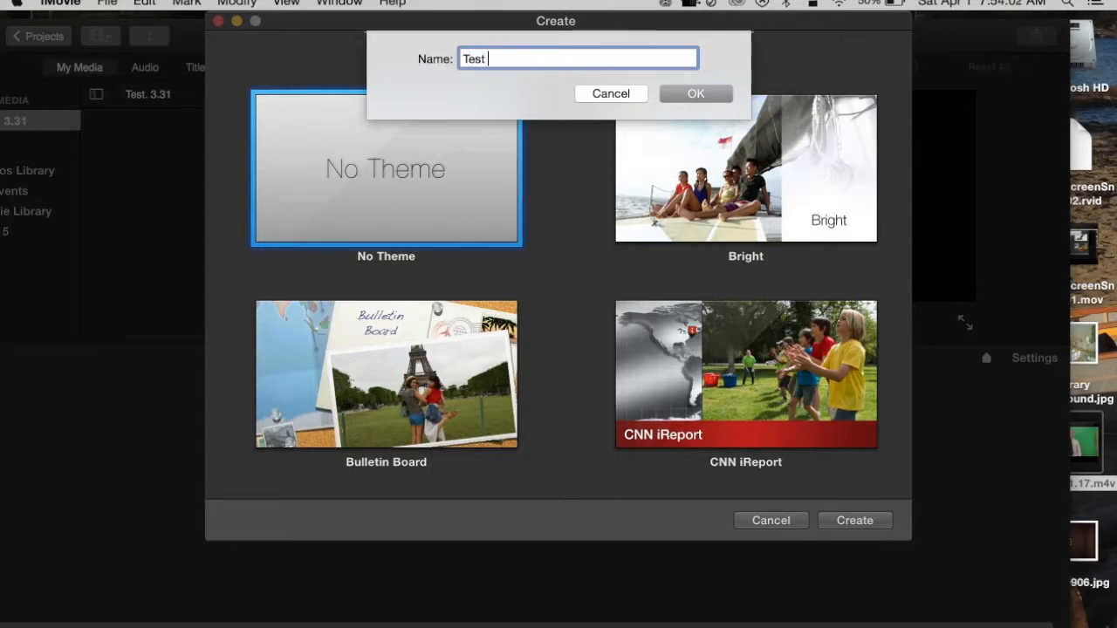
{"action": "left_click", "coordinate": [716, 98]}
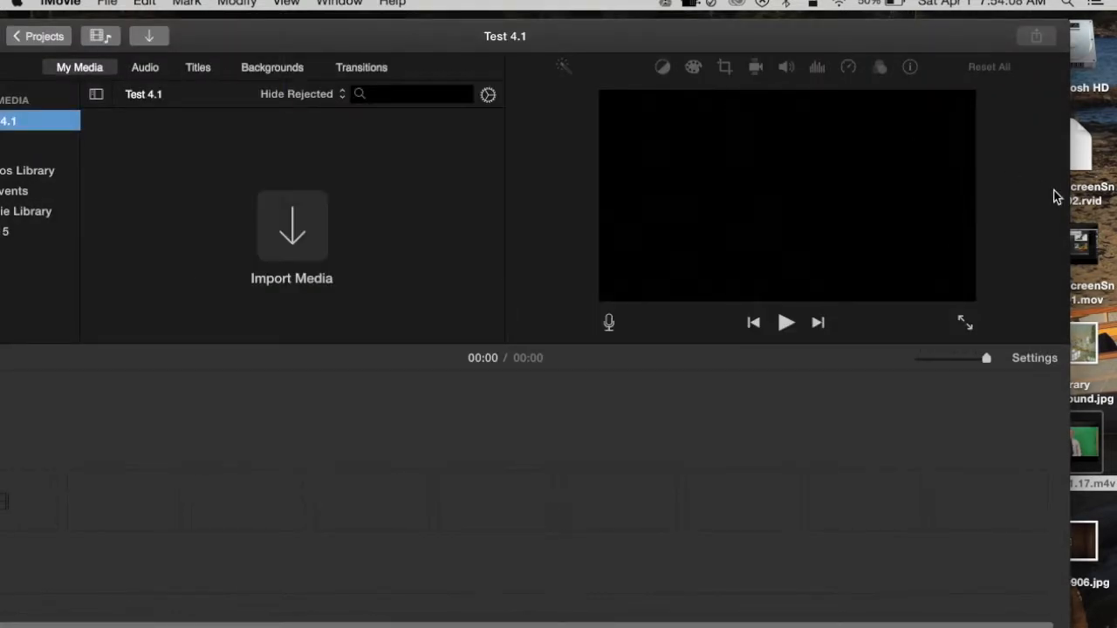
Add the library background image from the desktop to the timeline and extend it to about 14 seconds
{"action": "left_click_drag", "start_coordinate": [1086, 340], "coordinate": [26, 511]}
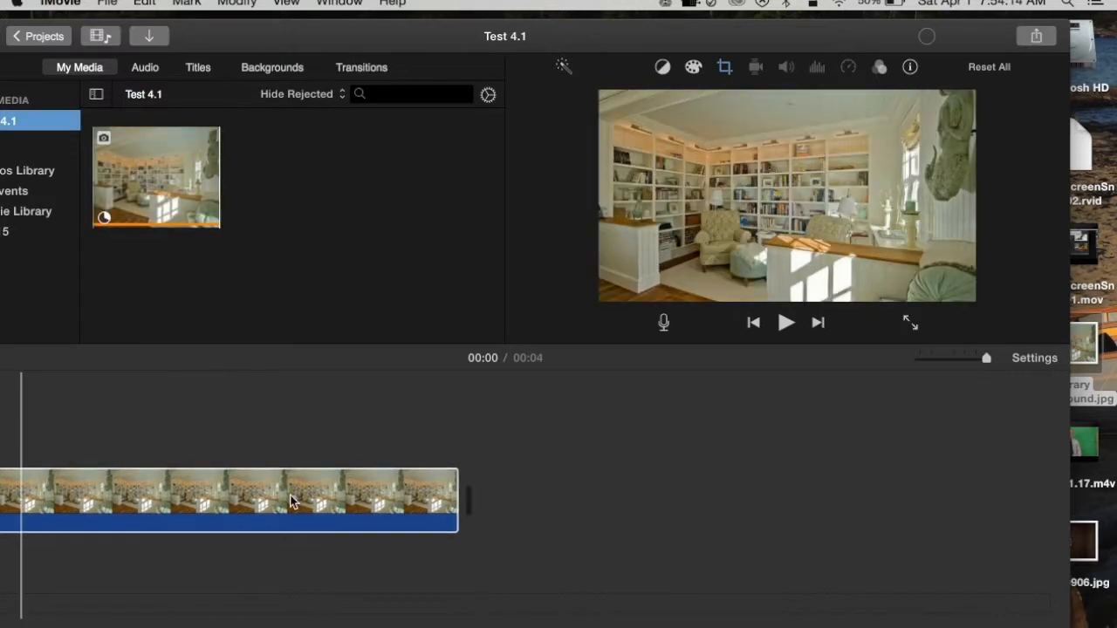
{"action": "left_click_drag", "start_coordinate": [462, 501], "coordinate": [966, 506]}
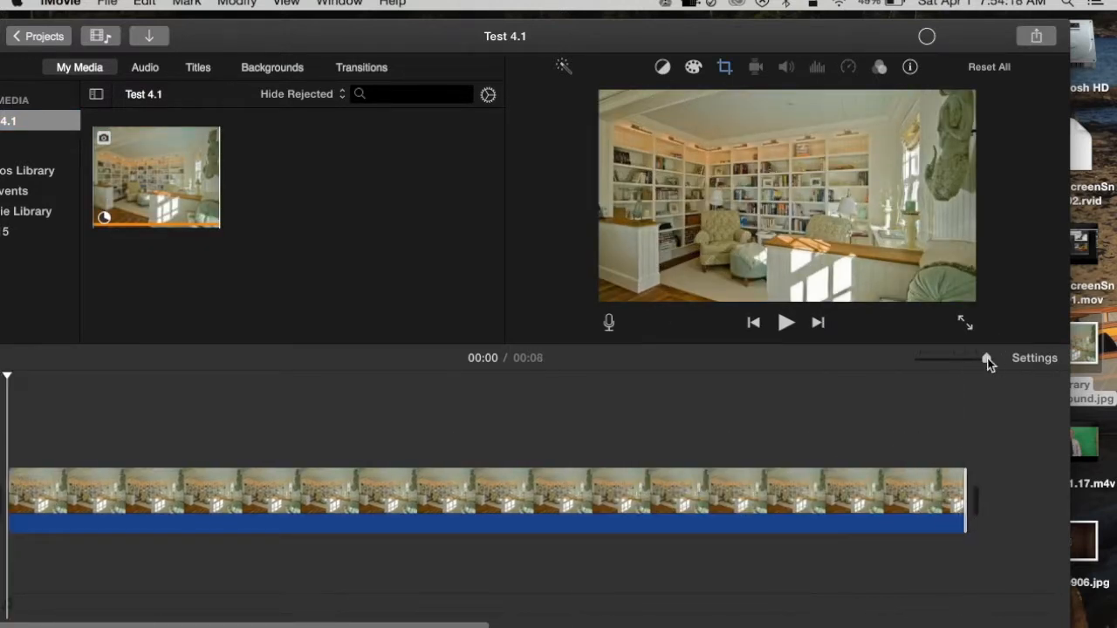
{"action": "left_click_drag", "start_coordinate": [986, 363], "coordinate": [976, 363]}
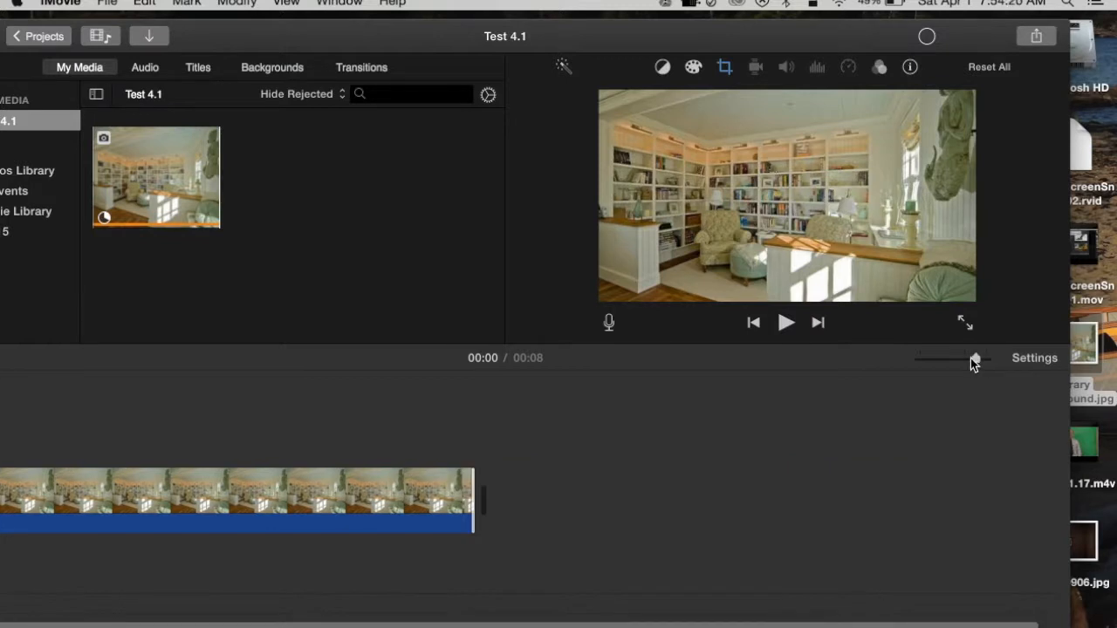
{"action": "left_click_drag", "start_coordinate": [475, 497], "coordinate": [865, 521]}
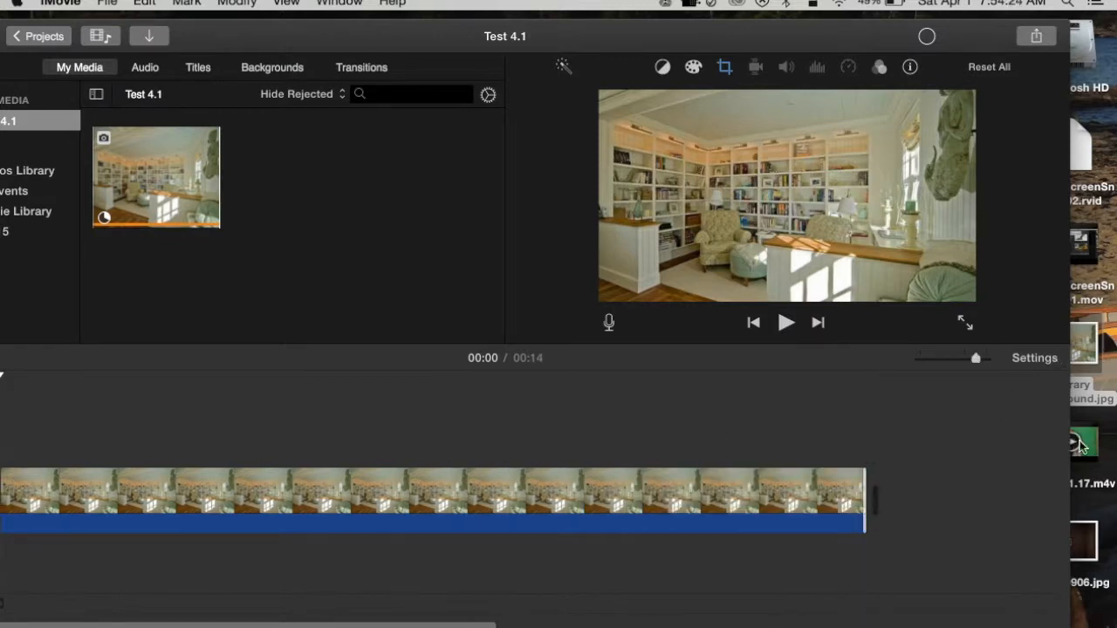
Place the green-screen video from the desktop above the background image and extend the image to nearly match the video's length
{"action": "left_click_drag", "start_coordinate": [1080, 446], "coordinate": [3, 427]}
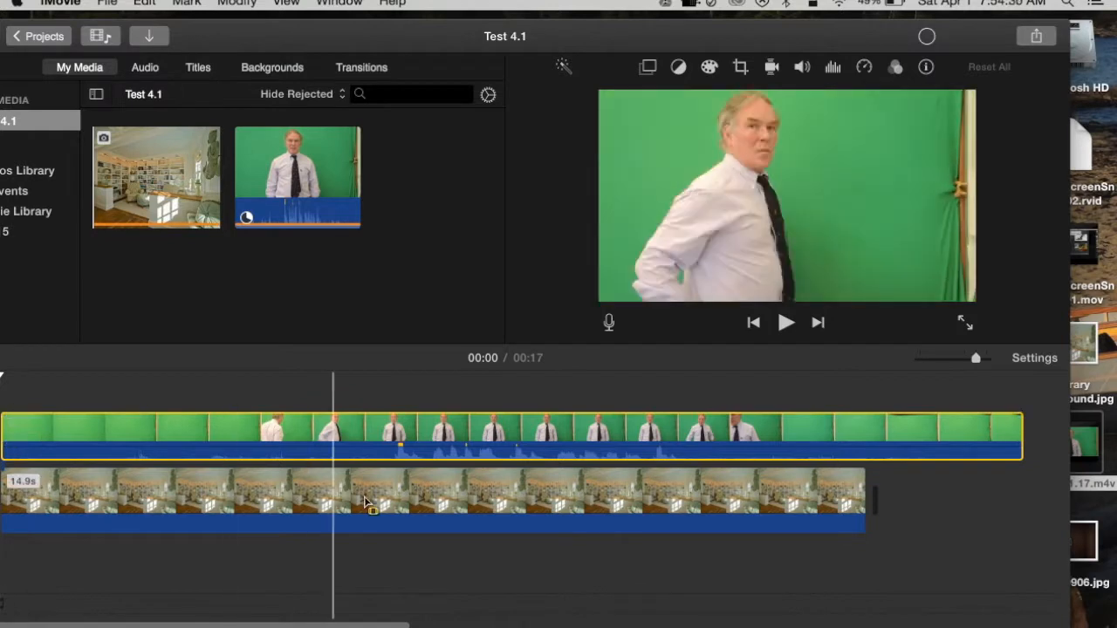
{"action": "left_click_drag", "start_coordinate": [864, 487], "coordinate": [1002, 482]}
Trim the opening before the man starts speaking off the green-screen clip, leaving about 10.4 s, and move it back to the timeline's start
{"action": "left_click", "coordinate": [97, 430]}
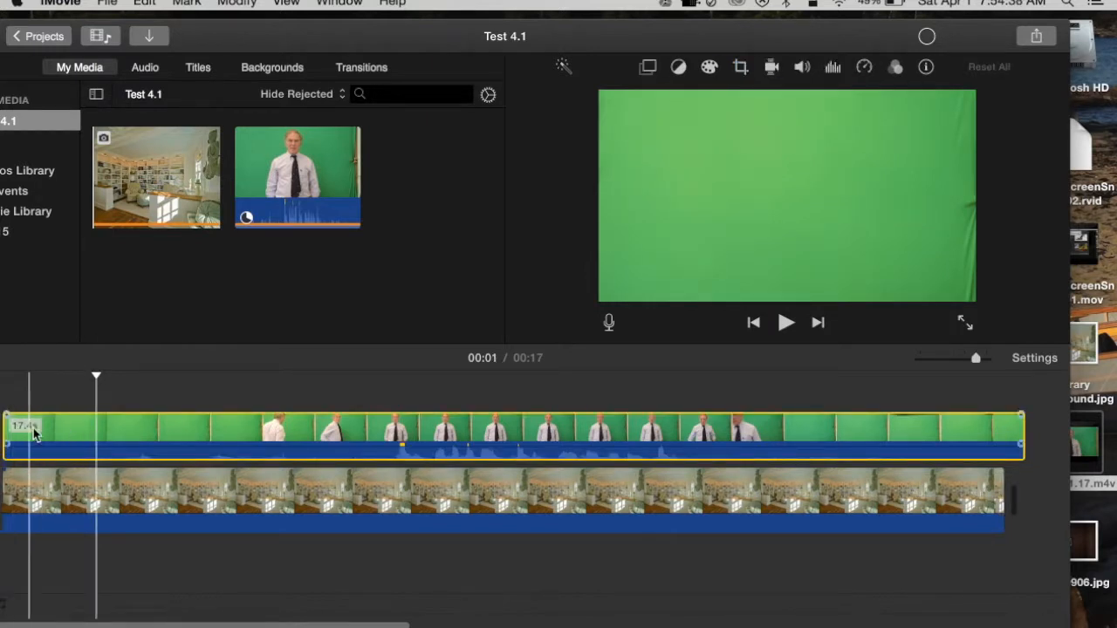
{"action": "left_click", "coordinate": [338, 424]}
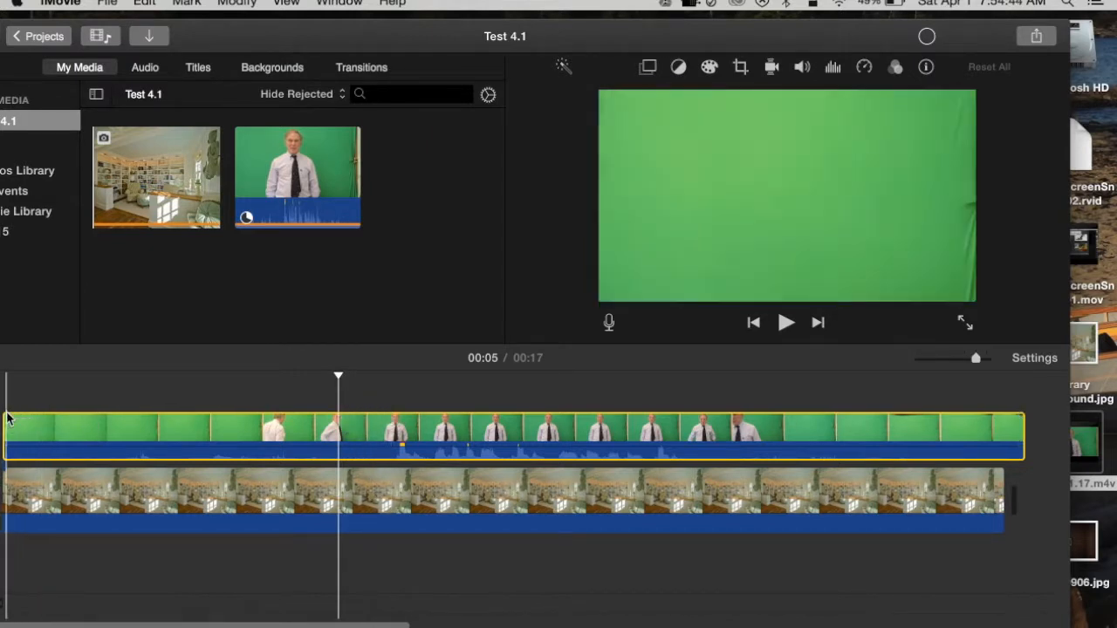
{"action": "left_click_drag", "start_coordinate": [6, 428], "coordinate": [394, 431]}
{"action": "left_click_drag", "start_coordinate": [518, 440], "coordinate": [118, 429]}
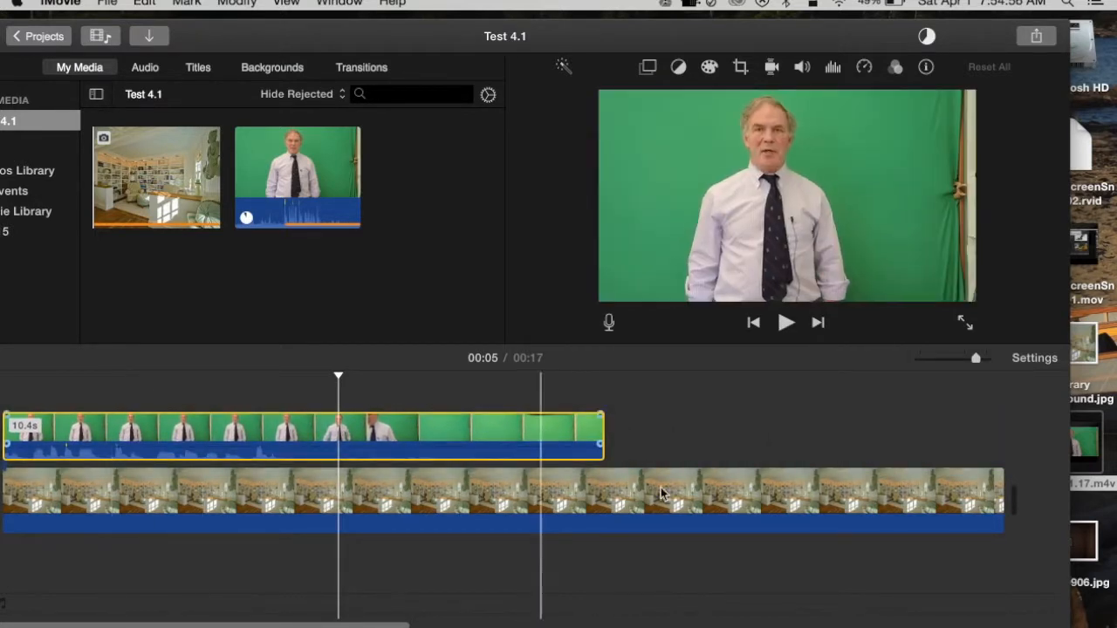
Shorten the background image to about 8 seconds and trim the green-screen clip's end to where the man still faces the camera
{"action": "left_click_drag", "start_coordinate": [1004, 501], "coordinate": [504, 528]}
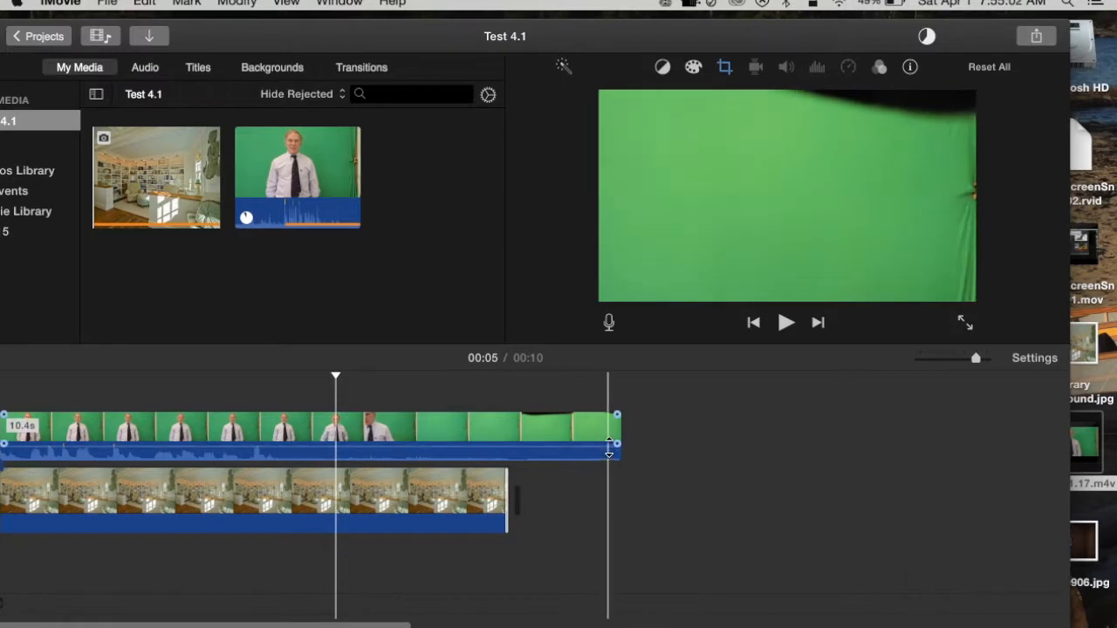
{"action": "left_click_drag", "start_coordinate": [618, 438], "coordinate": [274, 436]}
Crop the green-screen clip with Crop to Fill so the frame excludes the curtain edge beside the man
{"action": "left_click", "coordinate": [201, 420]}
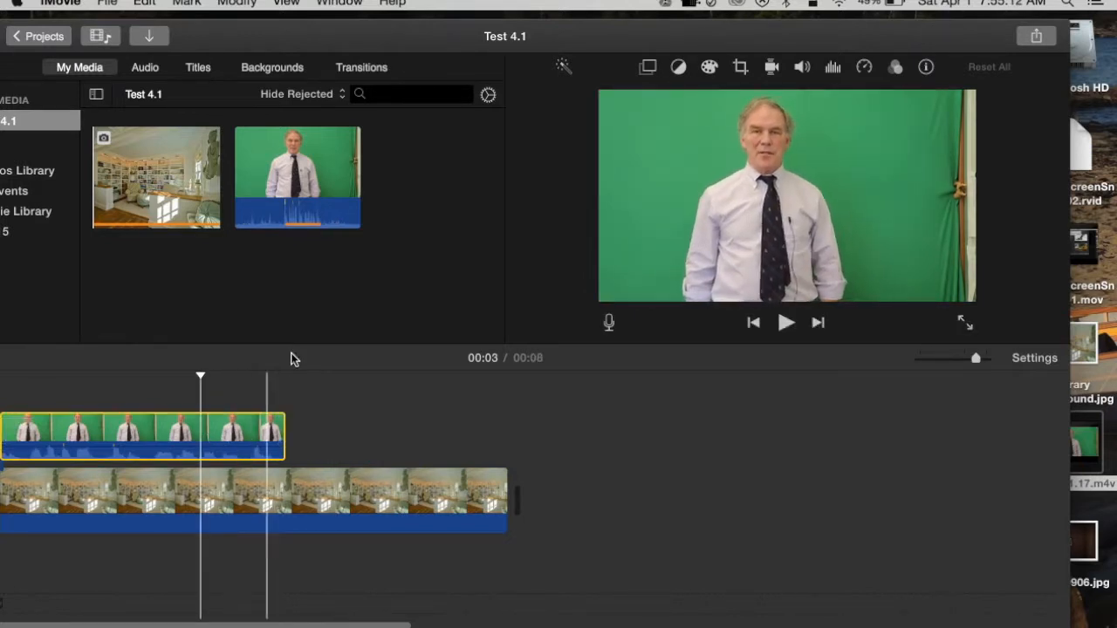
{"action": "left_click", "coordinate": [741, 70]}
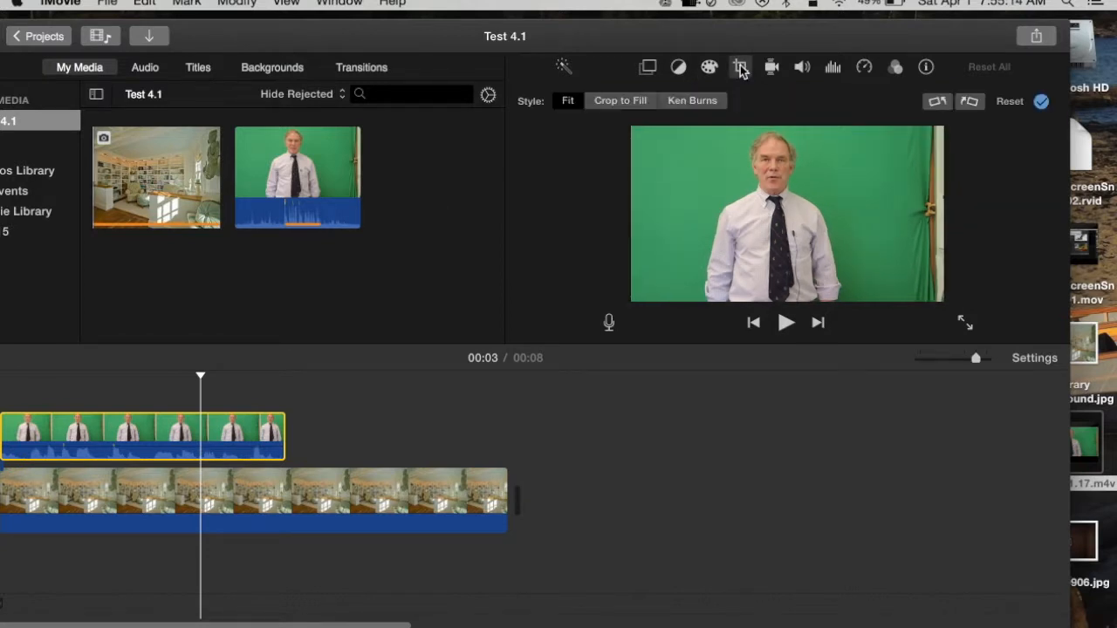
{"action": "left_click", "coordinate": [630, 102]}
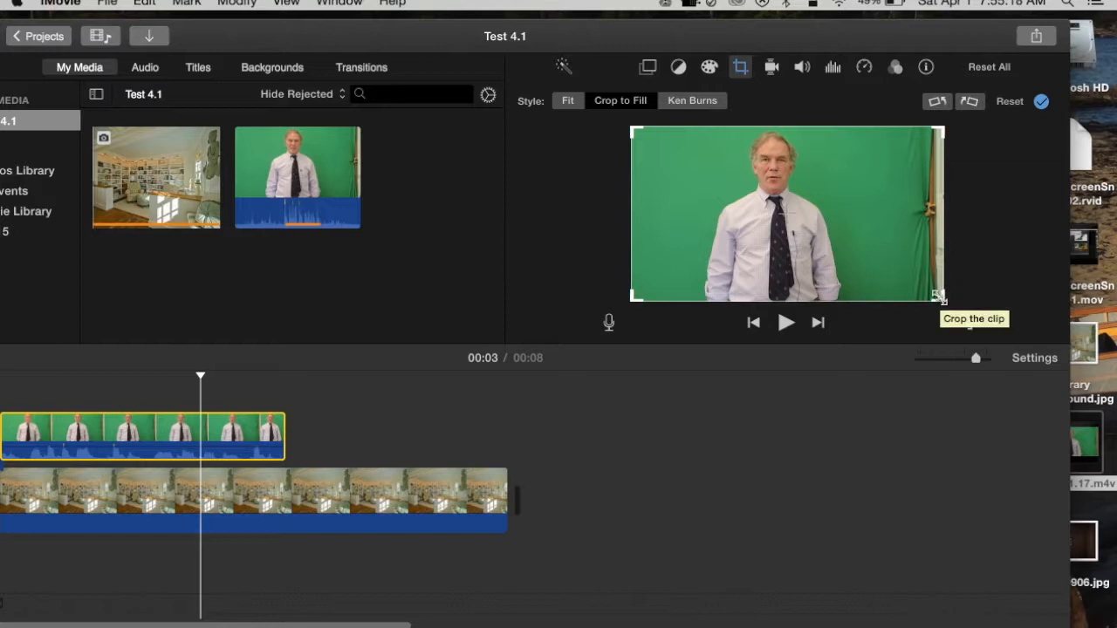
{"action": "left_click_drag", "start_coordinate": [945, 297], "coordinate": [884, 288]}
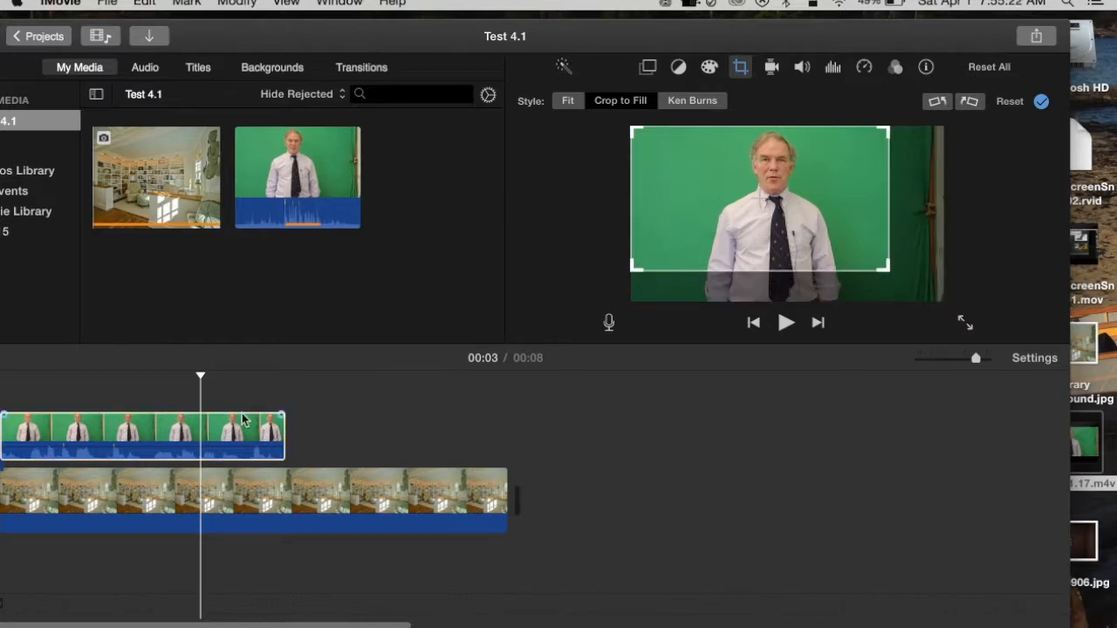
Change the upper clip's overlay mode from Cutaway to Green/Blue Screen so the library image replaces the green backdrop
{"action": "left_click", "coordinate": [239, 424]}
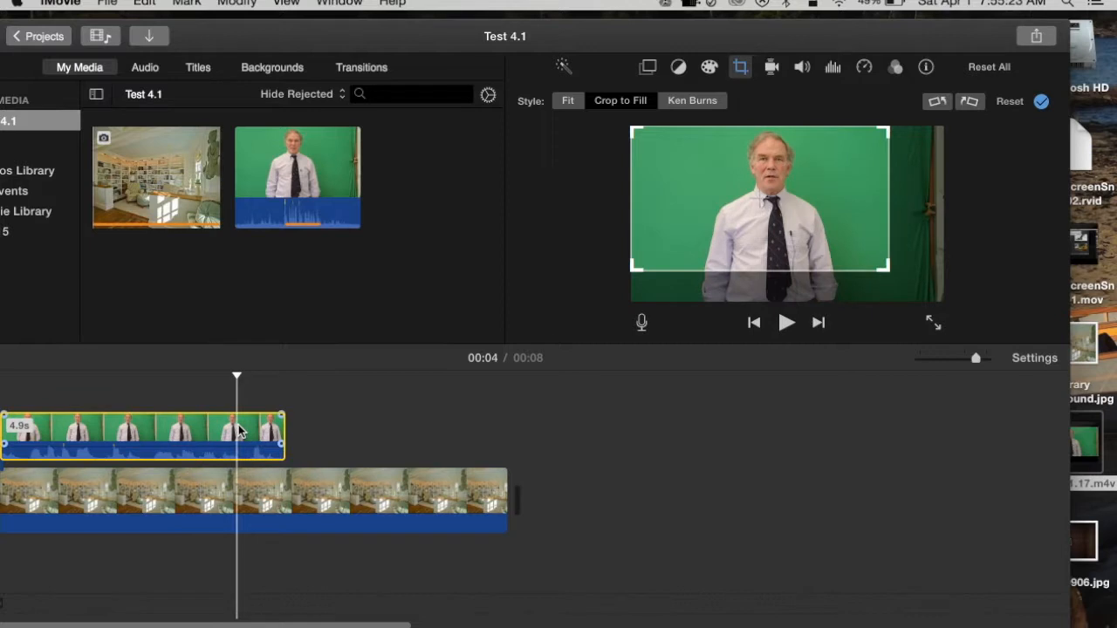
{"action": "left_click", "coordinate": [649, 68]}
{"action": "left_click", "coordinate": [637, 100]}
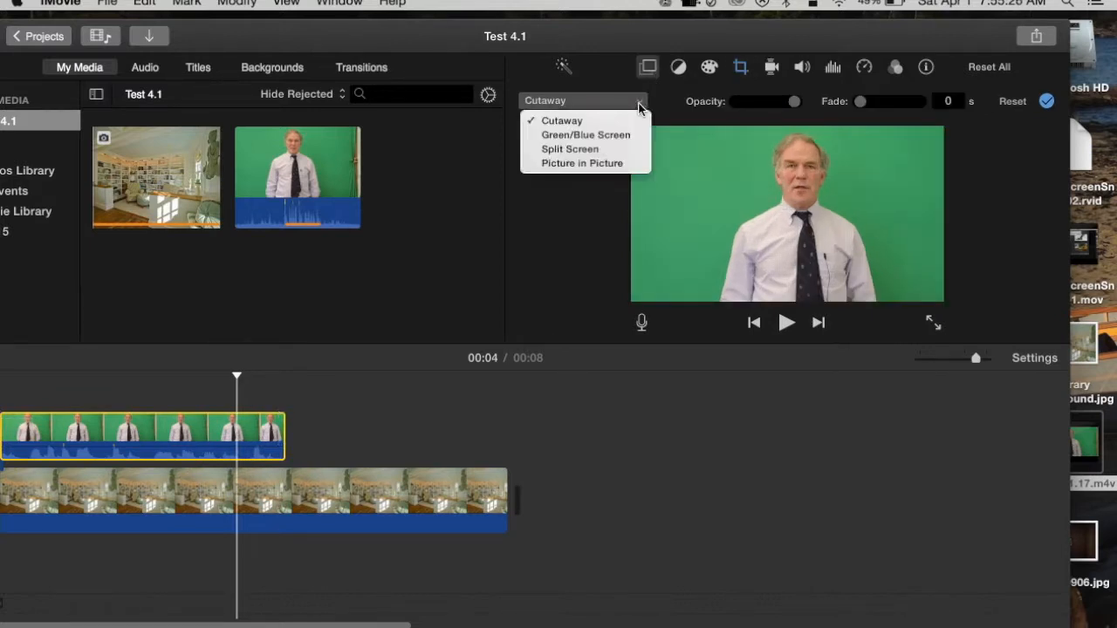
{"action": "left_click", "coordinate": [616, 137]}
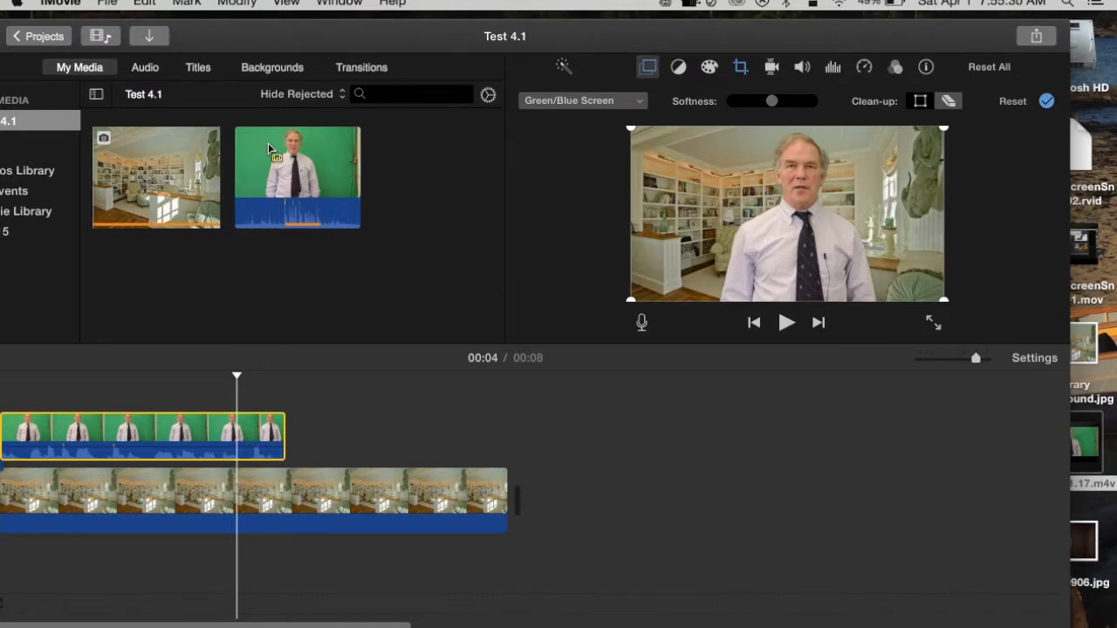
Share the composited Test 4.1 movie as a file
{"action": "left_click", "coordinate": [107, 3]}
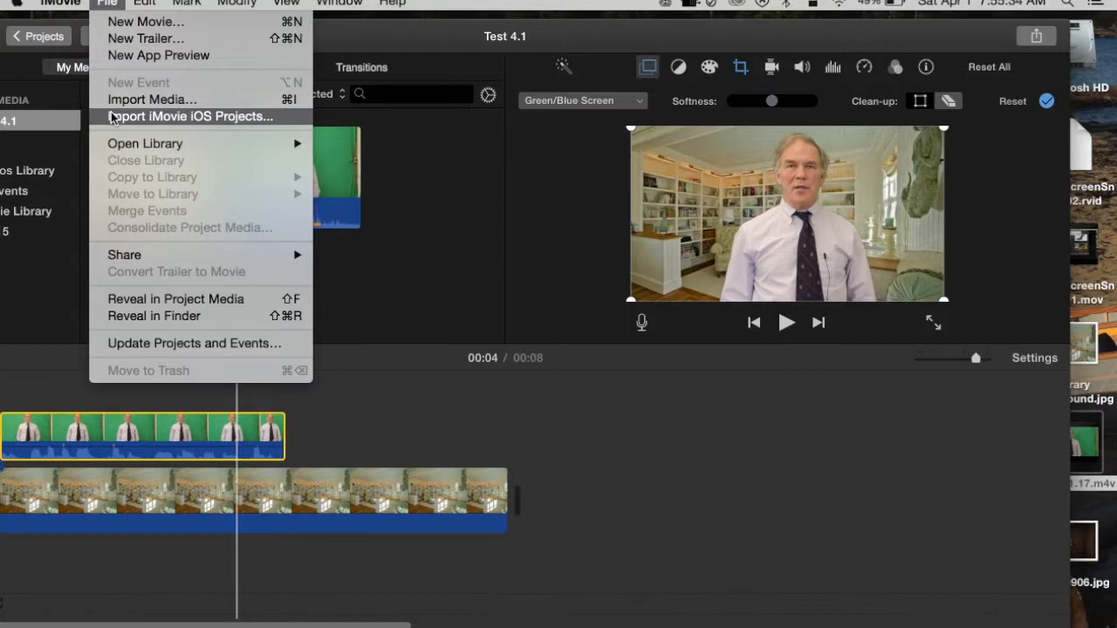
{"action": "mouse_move", "coordinate": [123, 255]}
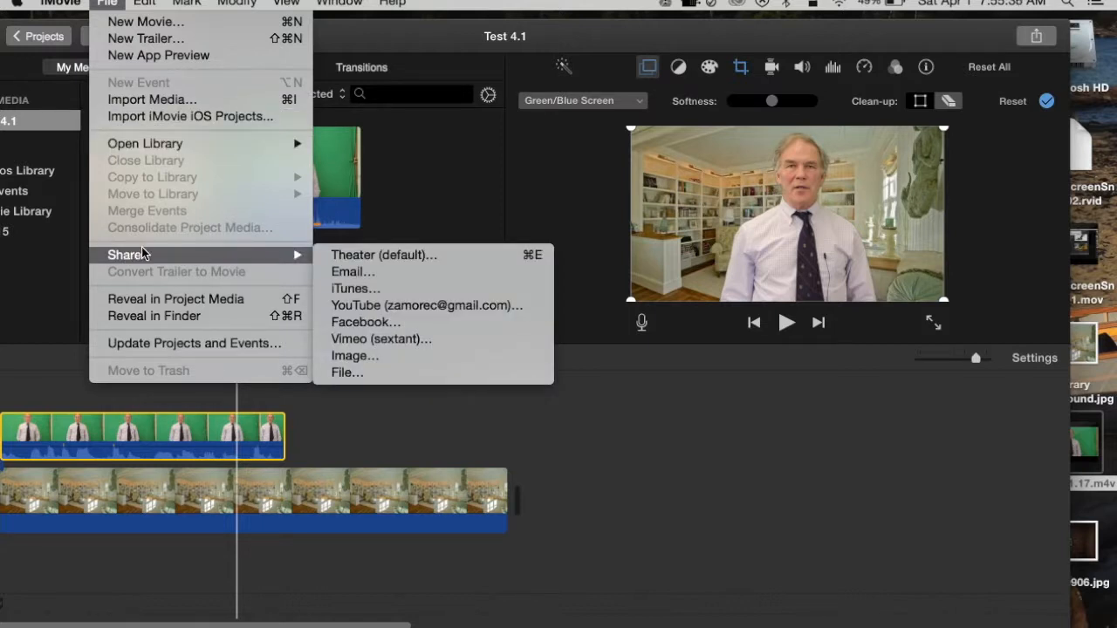
{"action": "left_click", "coordinate": [363, 373]}
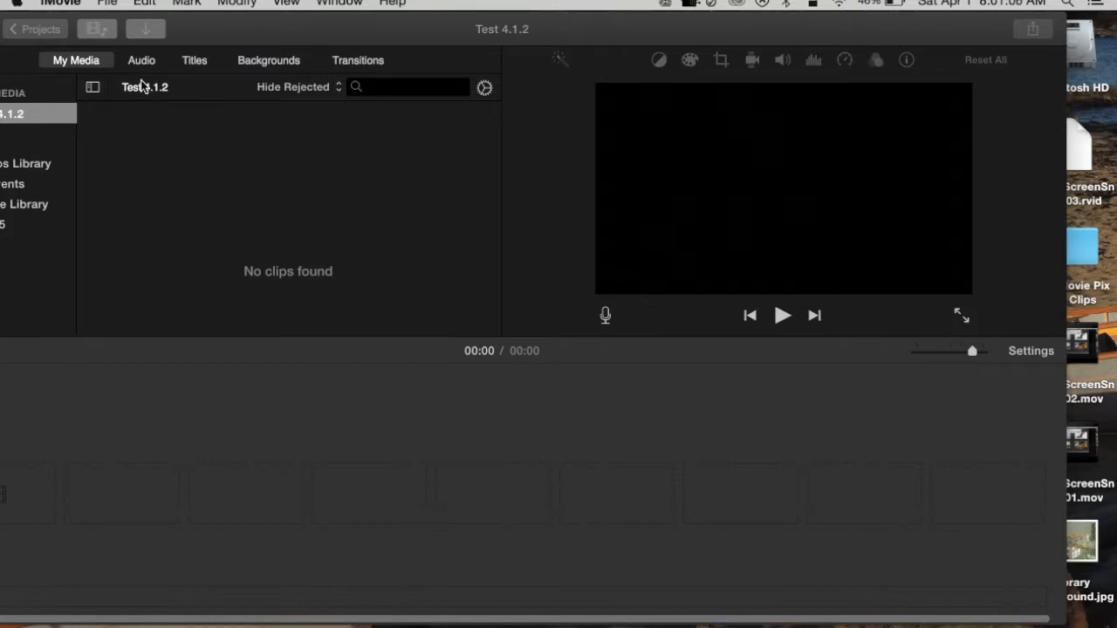
Create another movie with No Theme and name it "Test 4.1.3"
{"action": "left_click", "coordinate": [108, 4]}
{"action": "left_click", "coordinate": [120, 27]}
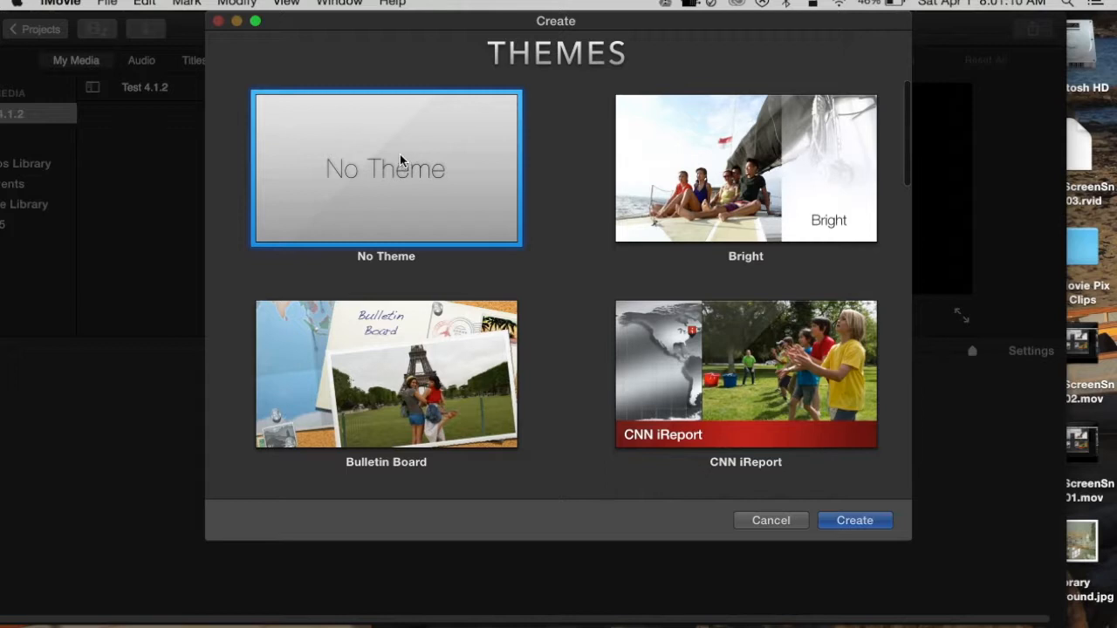
{"action": "left_click", "coordinate": [851, 521]}
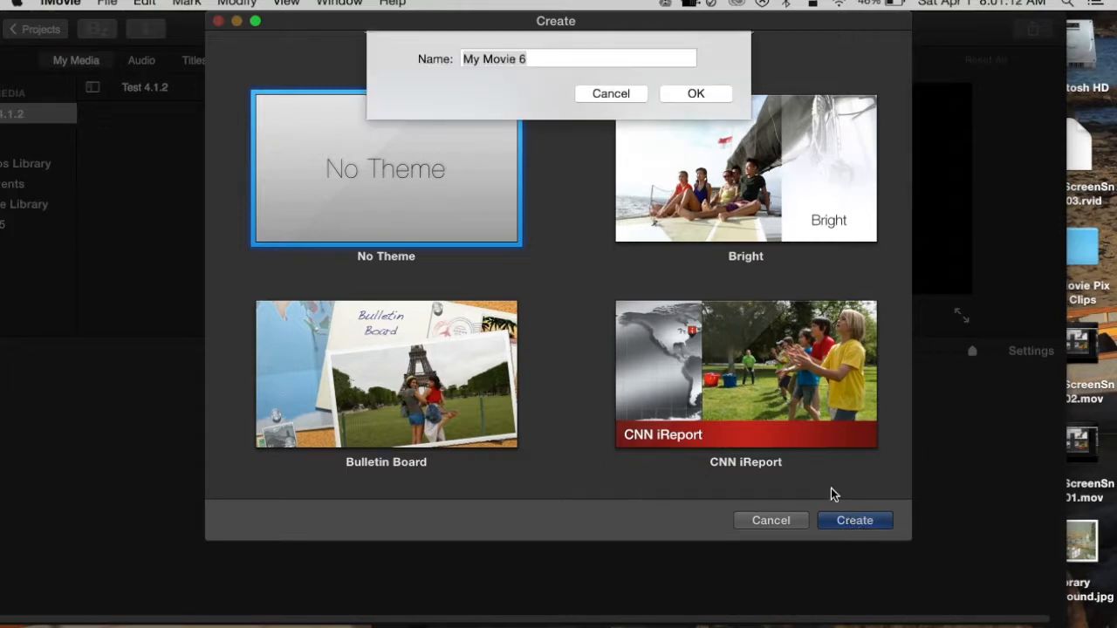
{"action": "left_click", "coordinate": [545, 58]}
{"action": "left_click_drag", "start_coordinate": [520, 58], "coordinate": [406, 60]}
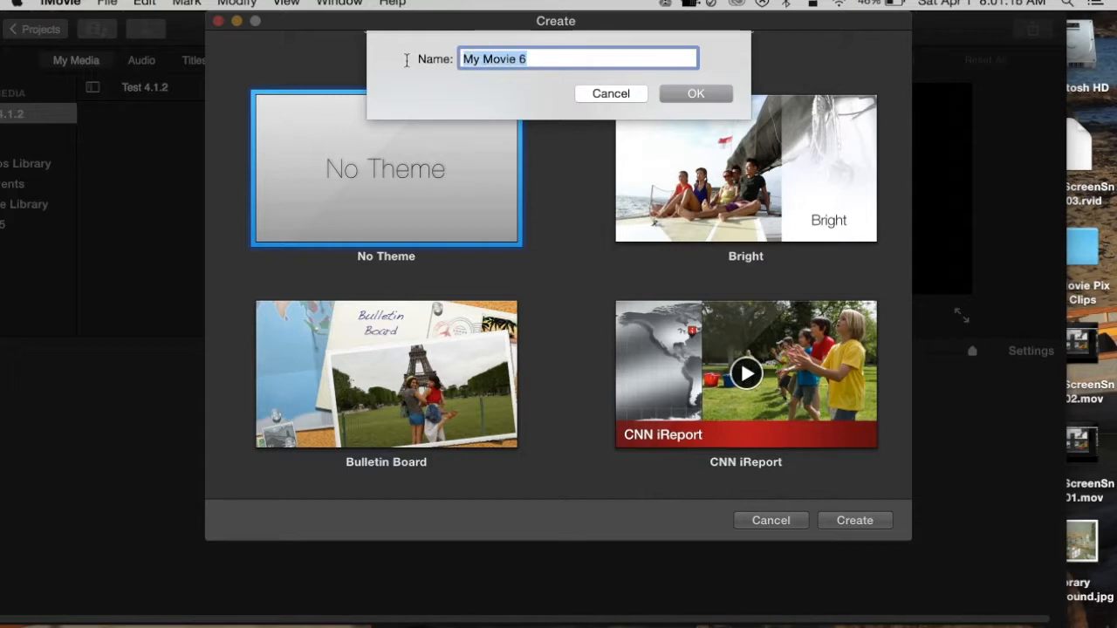
{"action": "type", "text": "Test 4.1.3"}
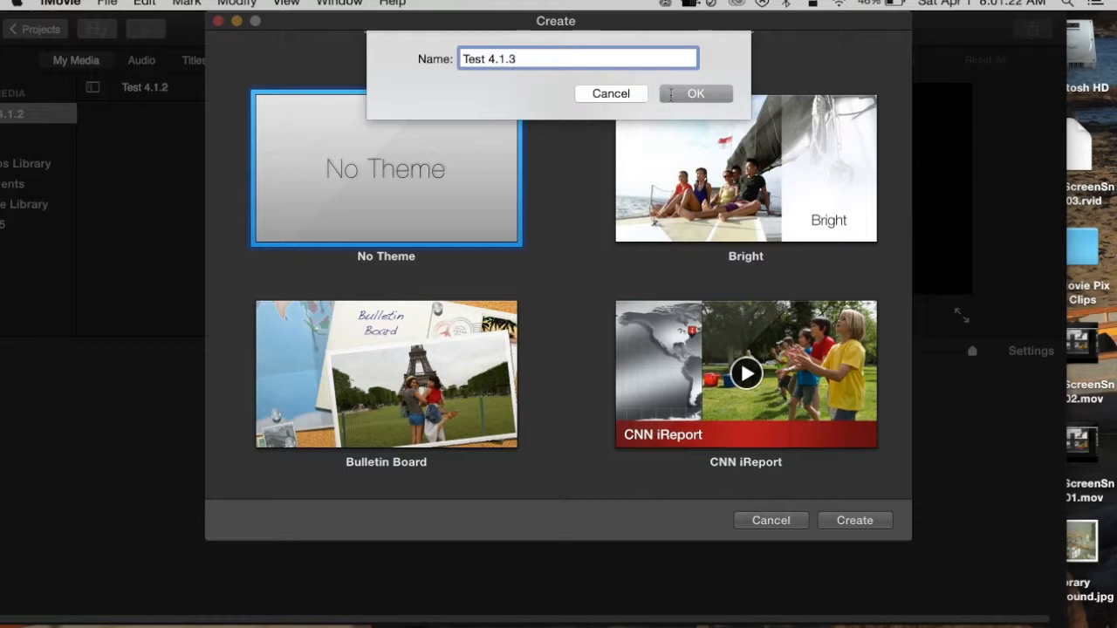
{"action": "left_click", "coordinate": [707, 95]}
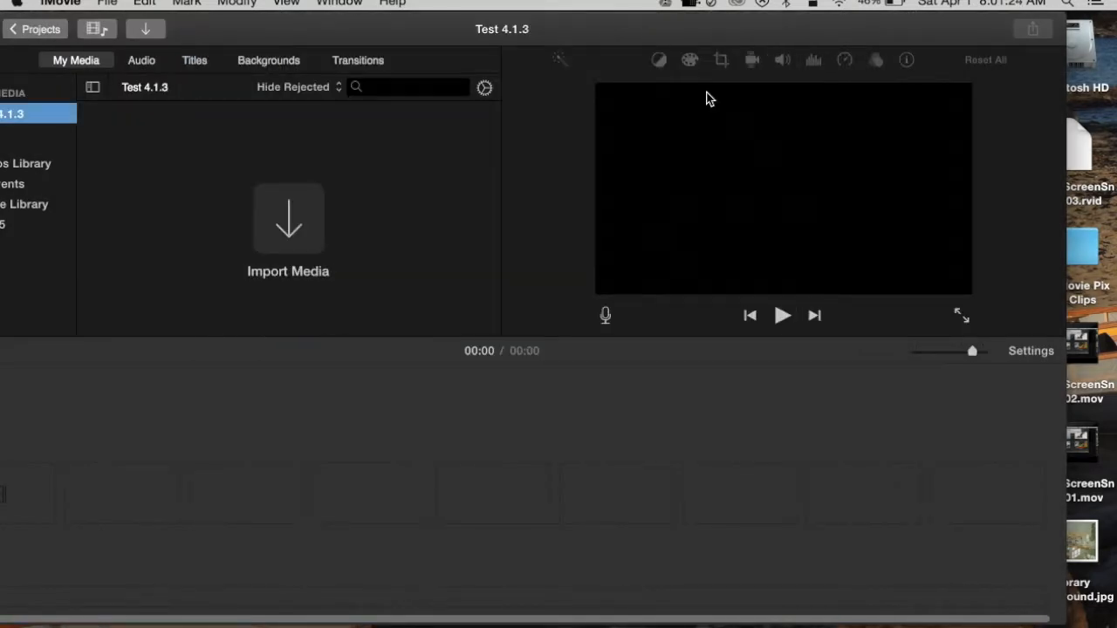
Open the Test Movie Pix and Clips folder on the desktop and add Test 4.1.mp4 to the new movie's timeline
{"action": "double_click", "coordinate": [1086, 252]}
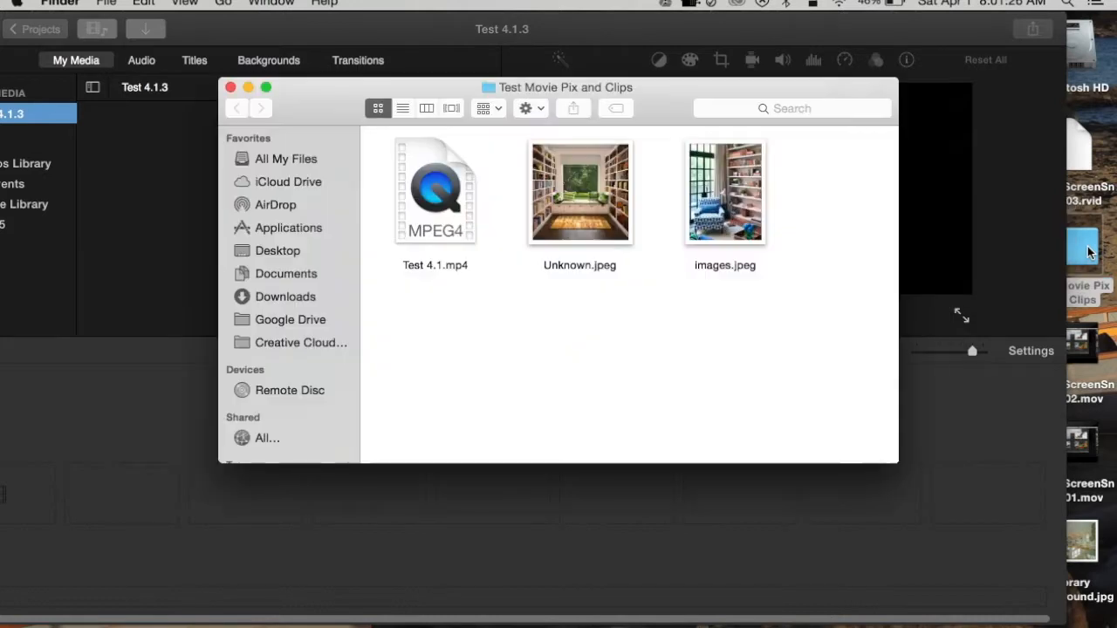
{"action": "left_click_drag", "start_coordinate": [667, 90], "coordinate": [881, 87]}
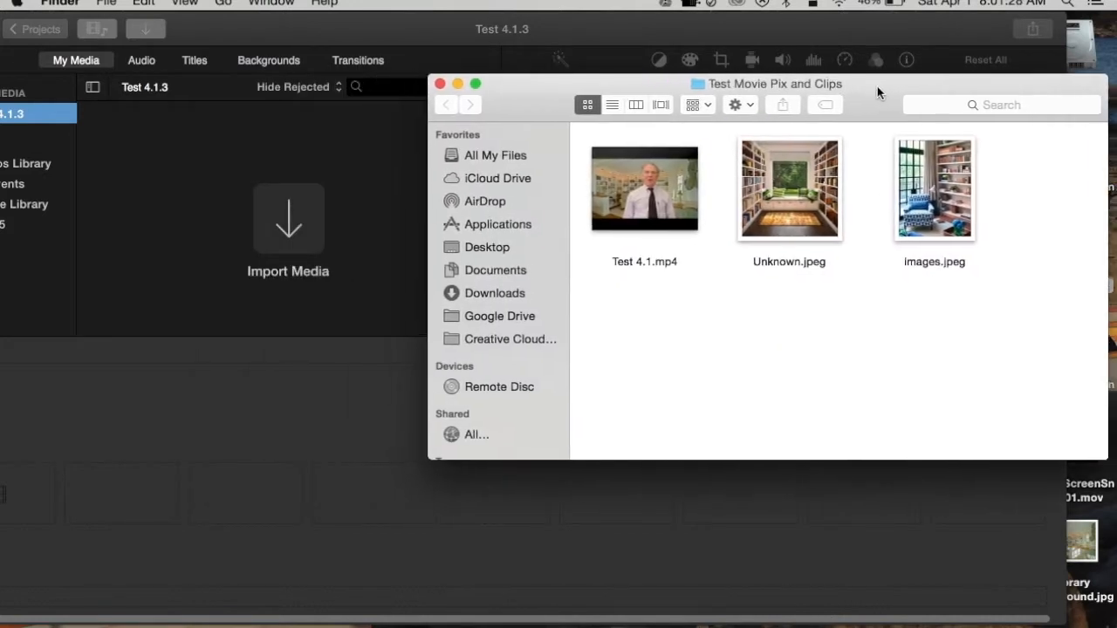
{"action": "mouse_move", "coordinate": [641, 189]}
{"action": "left_click_drag", "start_coordinate": [621, 166], "coordinate": [56, 487]}
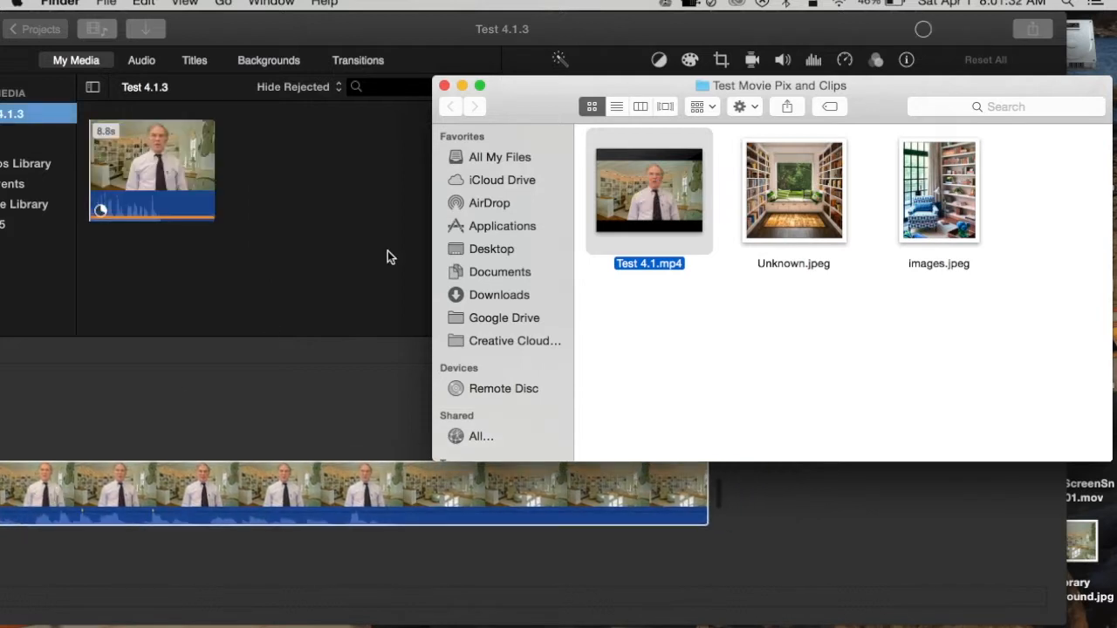
Import Unknown.jpeg and images.jpeg from the folder into the project media and close the folder window
{"action": "mouse_move", "coordinate": [633, 191]}
{"action": "left_mouse_down"}
{"action": "mouse_move", "coordinate": [493, 203]}
{"action": "mouse_move", "coordinate": [652, 183]}
{"action": "left_mouse_up"}
{"action": "left_click_drag", "start_coordinate": [793, 189], "coordinate": [325, 187]}
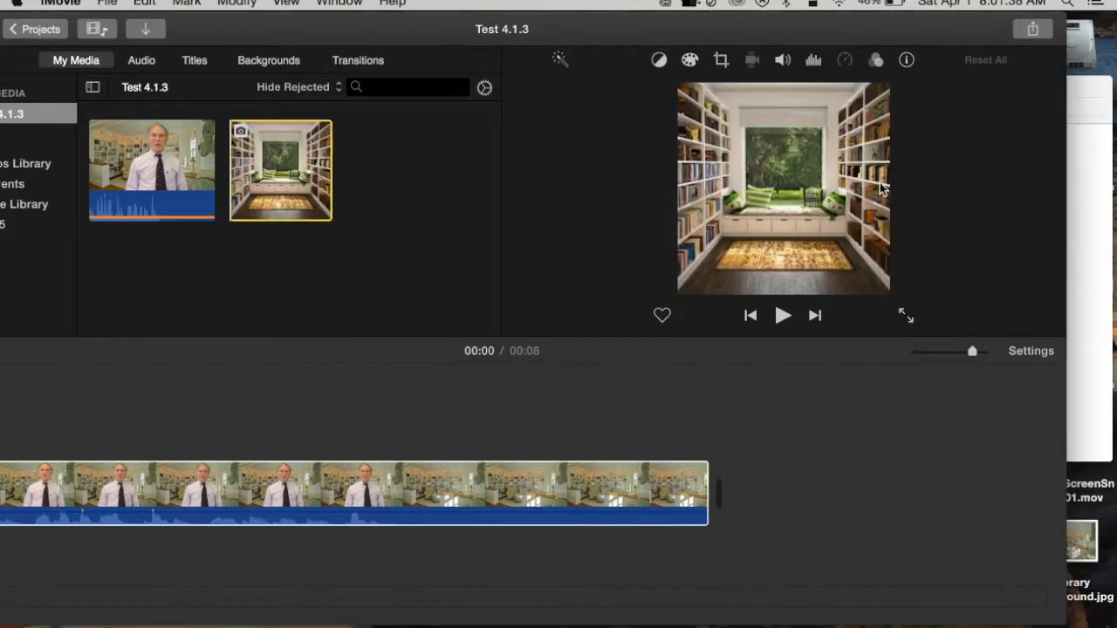
{"action": "left_click", "coordinate": [1088, 239]}
{"action": "left_click_drag", "start_coordinate": [962, 181], "coordinate": [334, 242]}
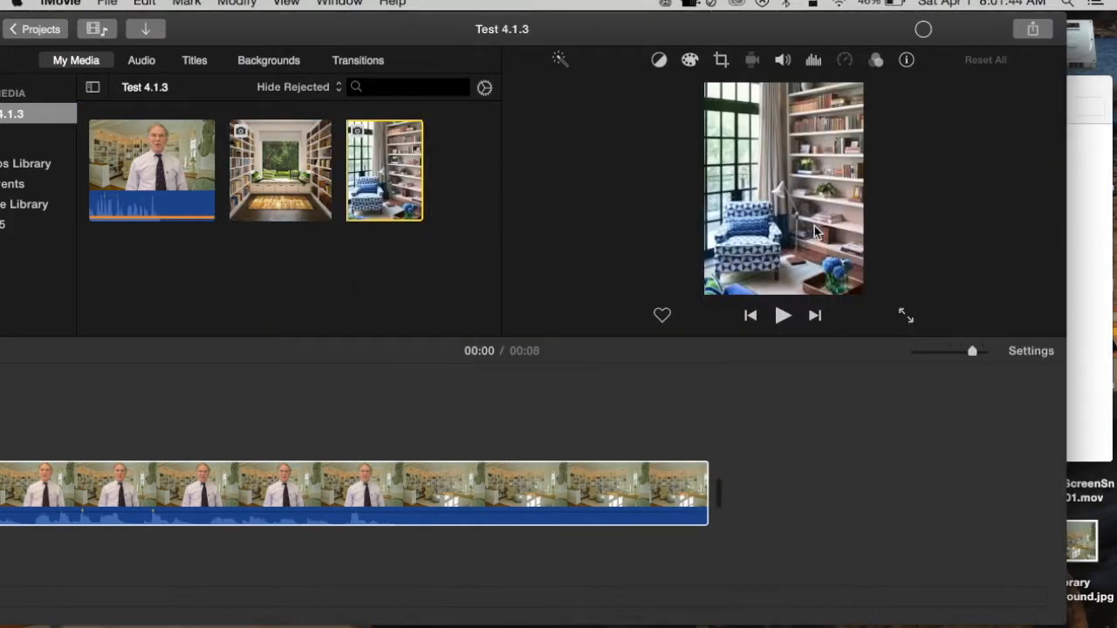
{"action": "left_click", "coordinate": [1076, 216]}
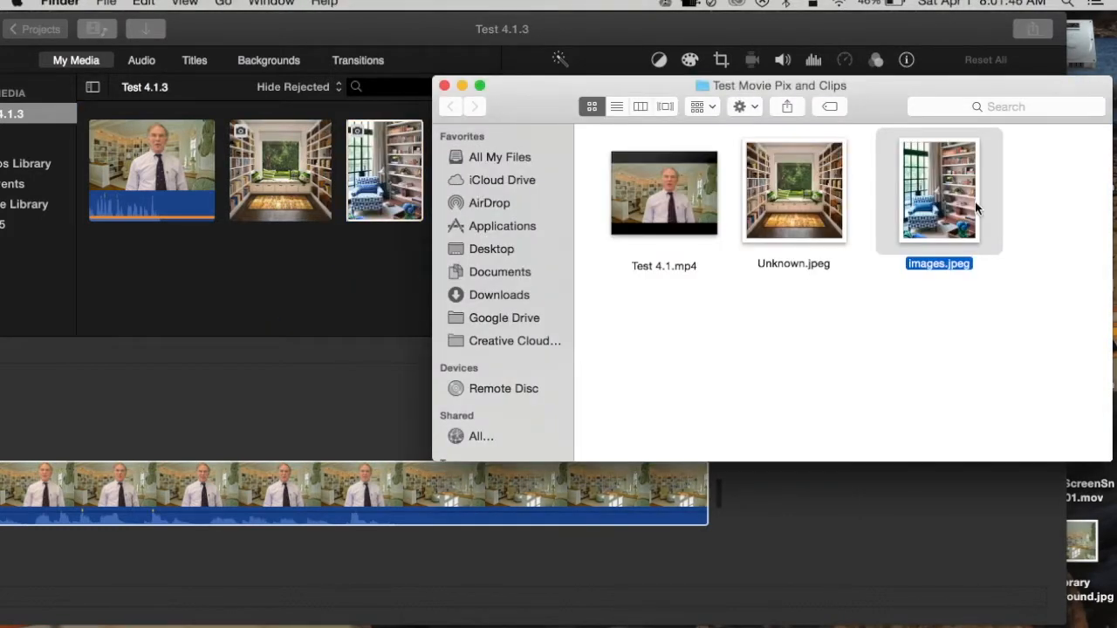
{"action": "left_click", "coordinate": [445, 87]}
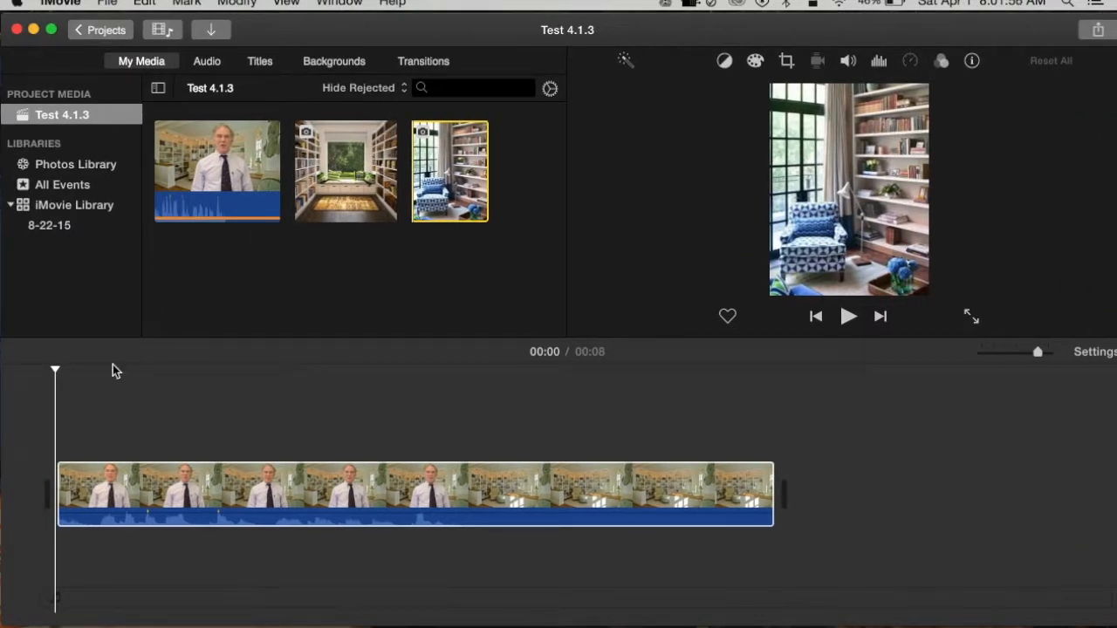
Place the window-seat library photo as an overlay above the speaker clip, near the start of the timeline
{"action": "left_click", "coordinate": [83, 484]}
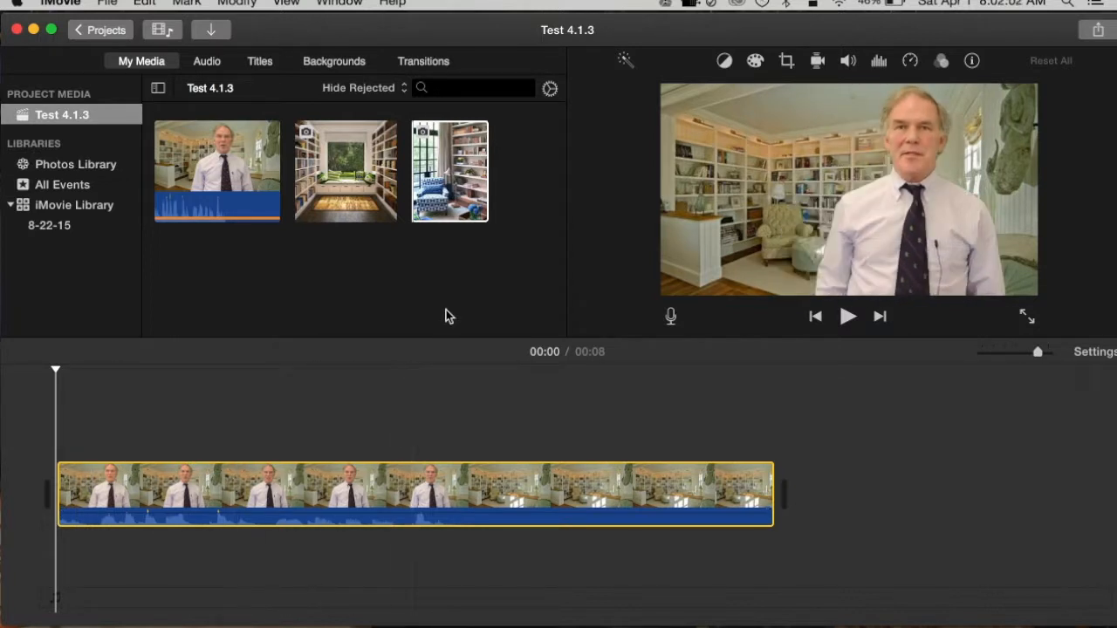
{"action": "left_click", "coordinate": [375, 163]}
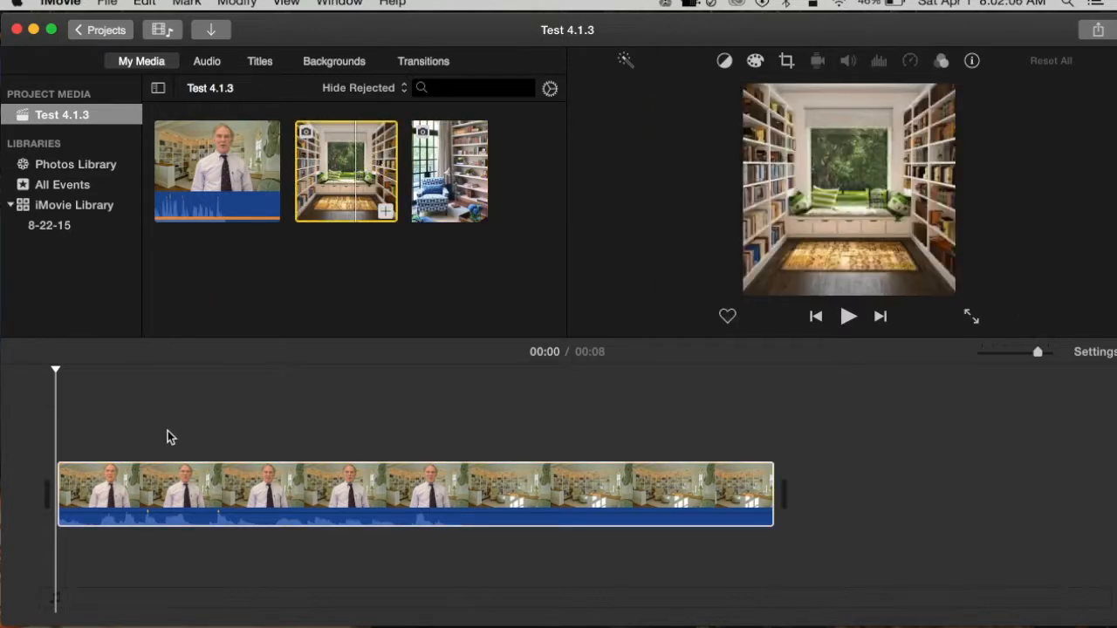
{"action": "left_click", "coordinate": [168, 473]}
{"action": "left_click_drag", "start_coordinate": [356, 166], "coordinate": [156, 422]}
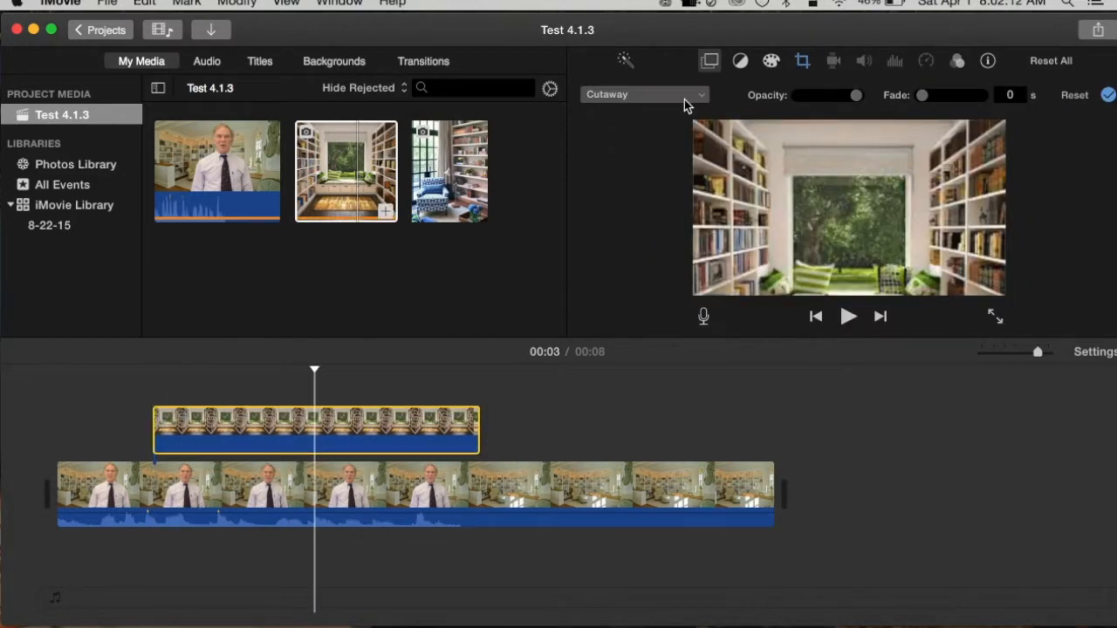
Make the window-seat photo a Picture in Picture inset on the other side of the speaker and shorten it to end before the playhead
{"action": "left_click", "coordinate": [696, 96]}
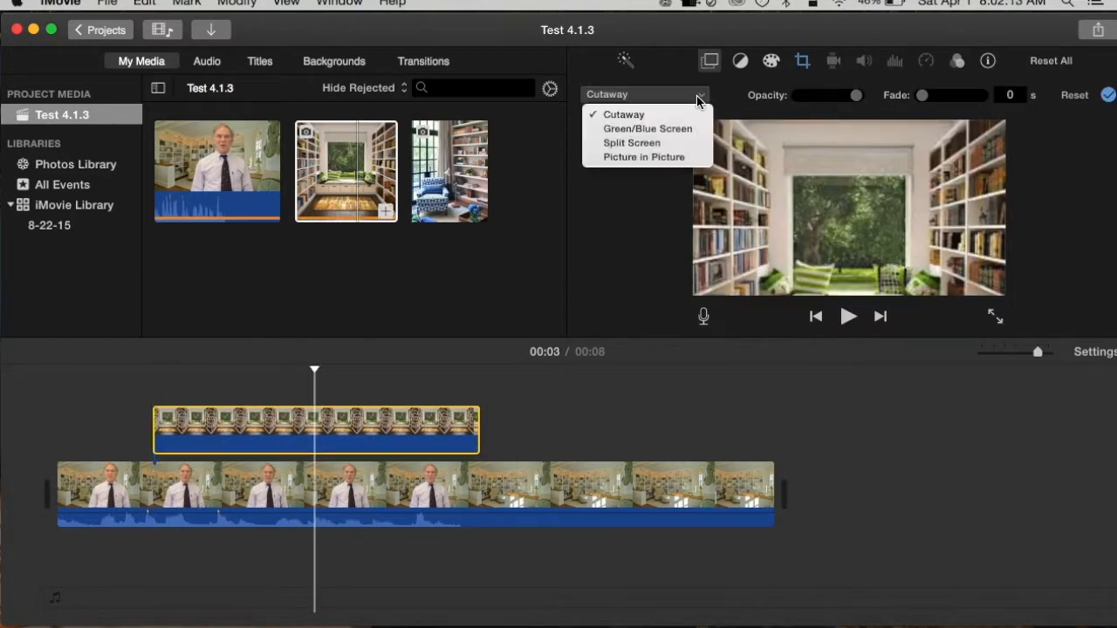
{"action": "left_click", "coordinate": [666, 158]}
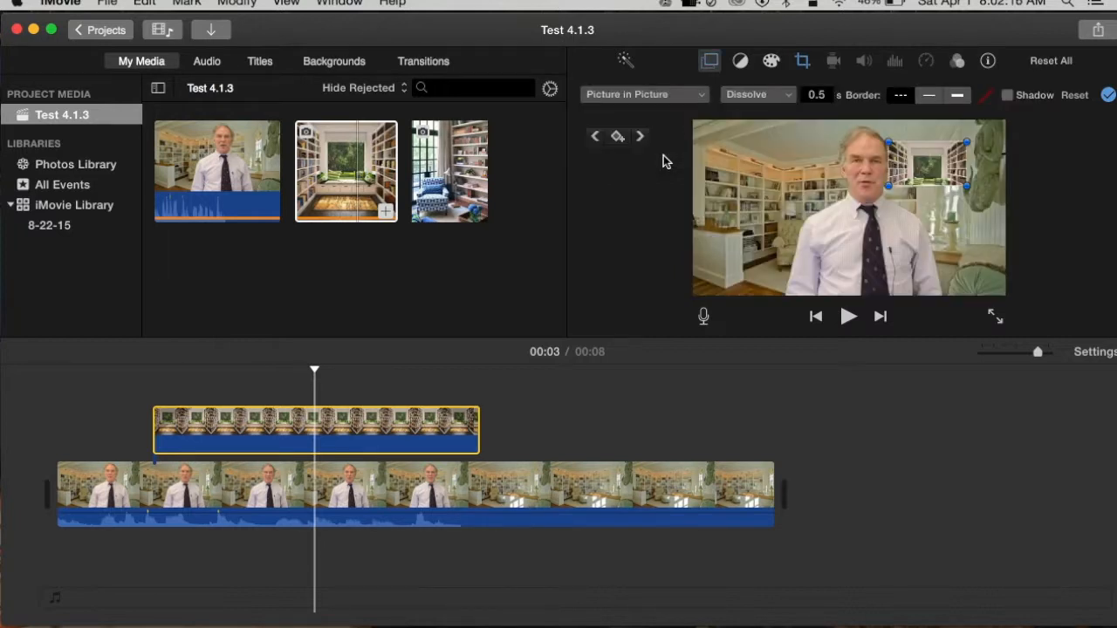
{"action": "left_click_drag", "start_coordinate": [942, 163], "coordinate": [818, 200]}
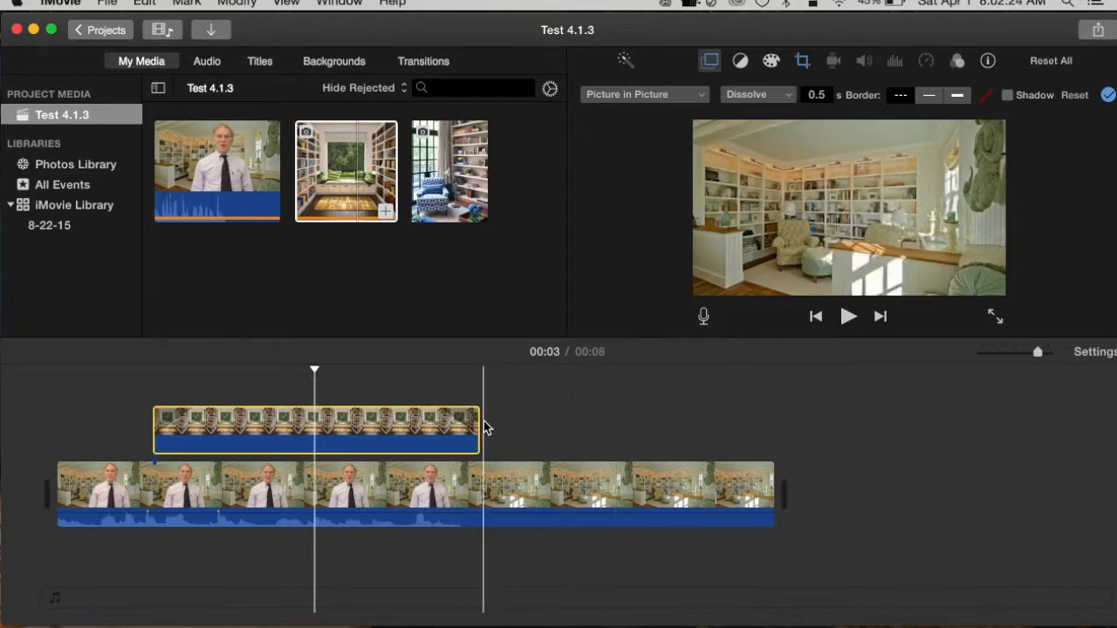
{"action": "left_click_drag", "start_coordinate": [471, 426], "coordinate": [270, 436]}
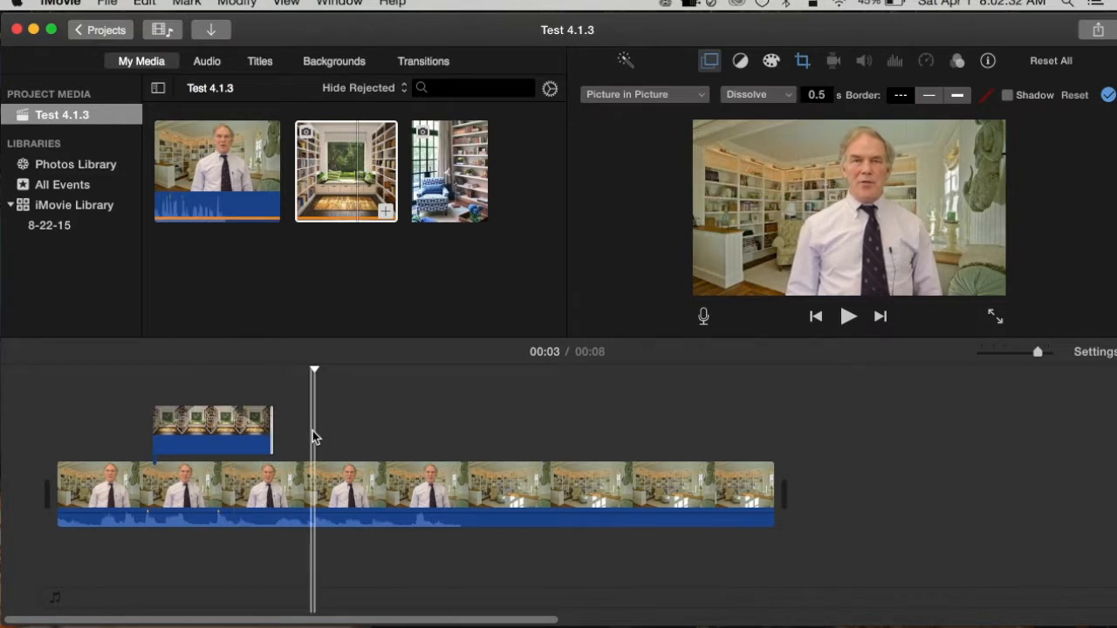
Add the blue armchair photo as a second overlay after the window-seat photo and trim it to 1.6 seconds
{"action": "left_click_drag", "start_coordinate": [462, 171], "coordinate": [436, 287]}
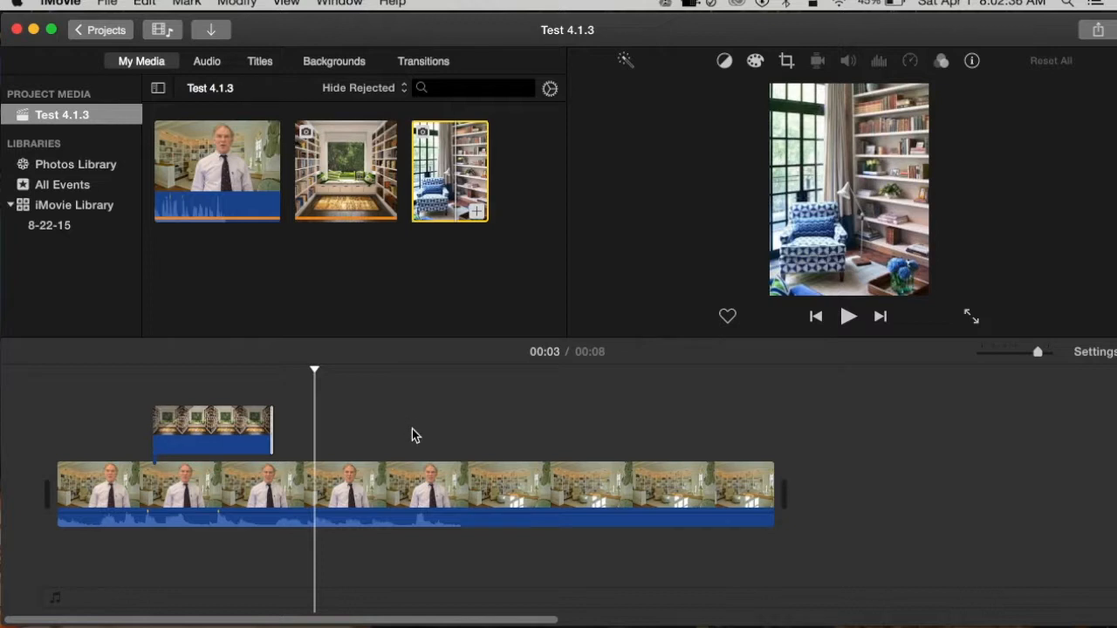
{"action": "left_click_drag", "start_coordinate": [446, 177], "coordinate": [390, 413]}
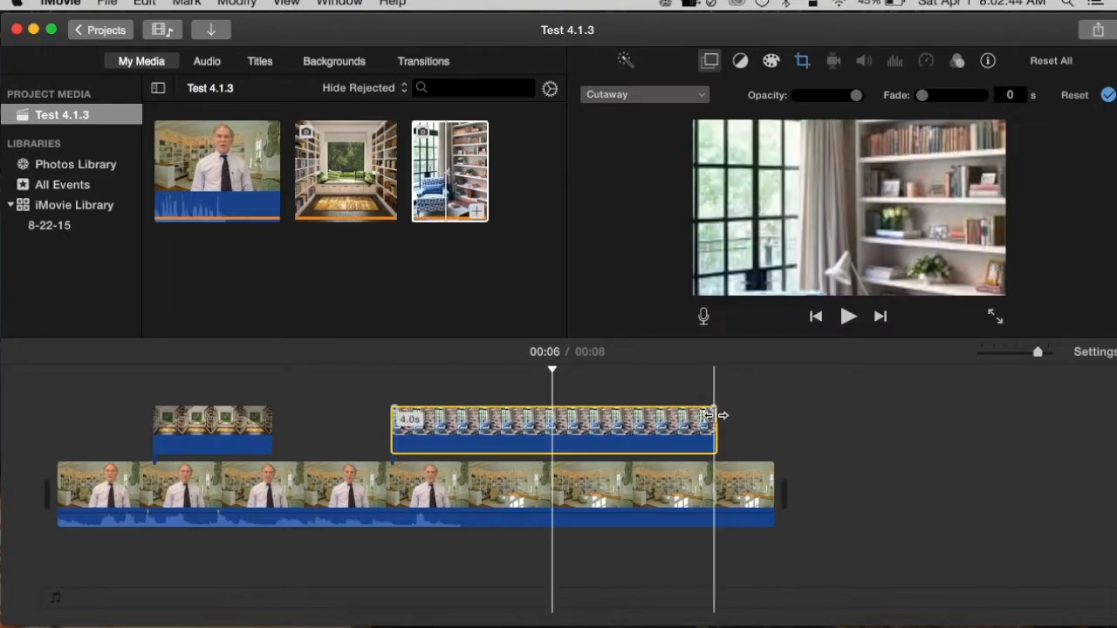
{"action": "left_click_drag", "start_coordinate": [718, 411], "coordinate": [516, 425]}
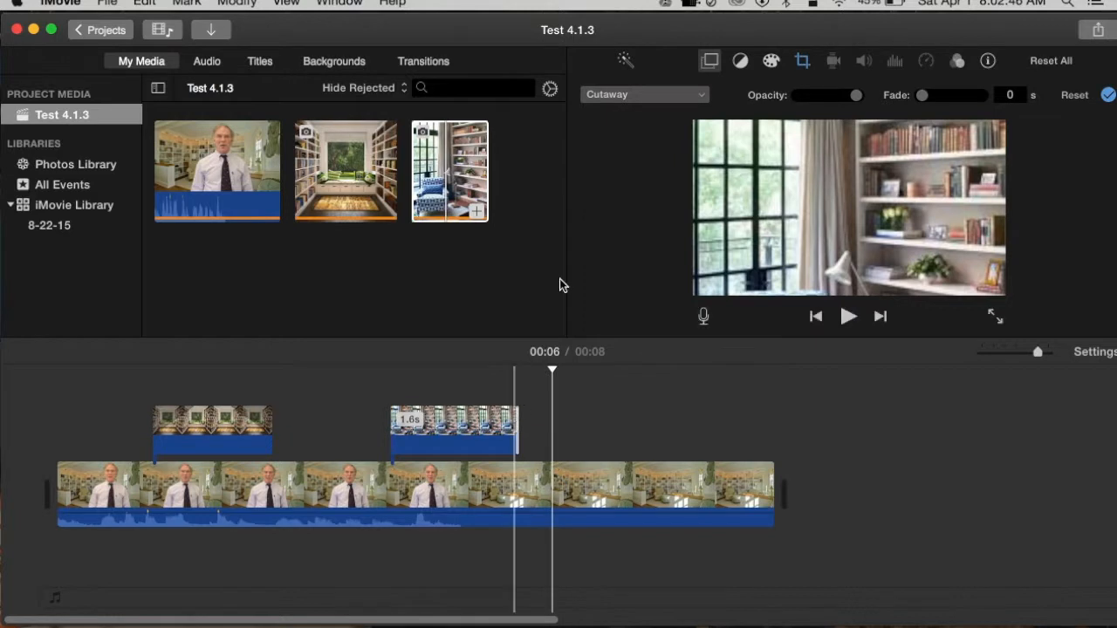
Set the armchair photo overlay to Split Screen and scrub through its section of the timeline to preview it
{"action": "left_click", "coordinate": [471, 427]}
{"action": "left_click", "coordinate": [697, 95]}
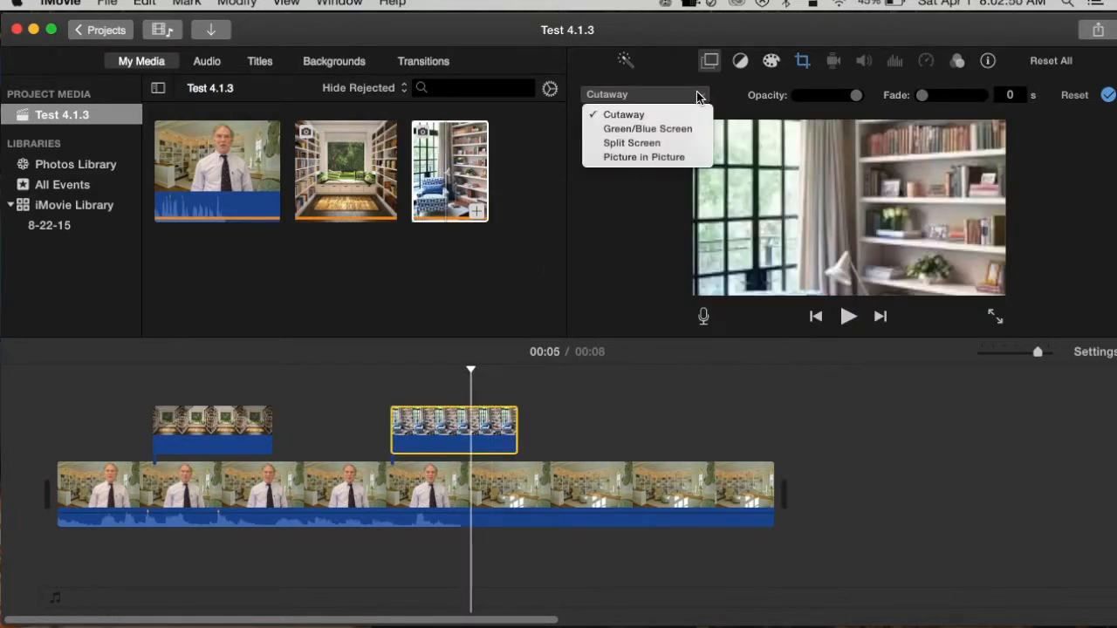
{"action": "left_click", "coordinate": [654, 143]}
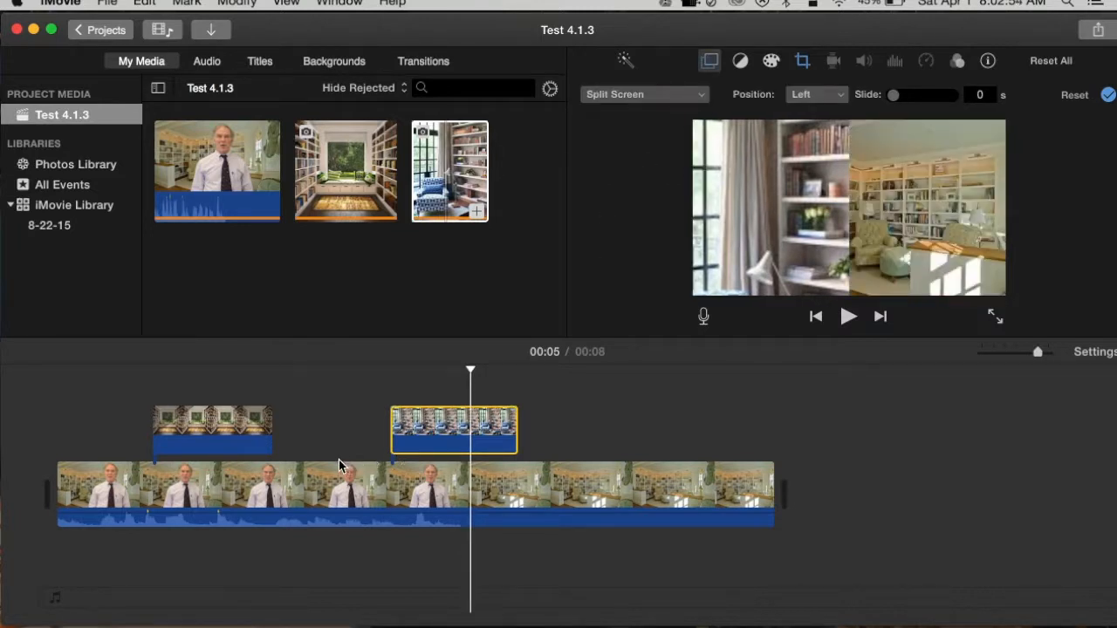
{"action": "left_click", "coordinate": [320, 477]}
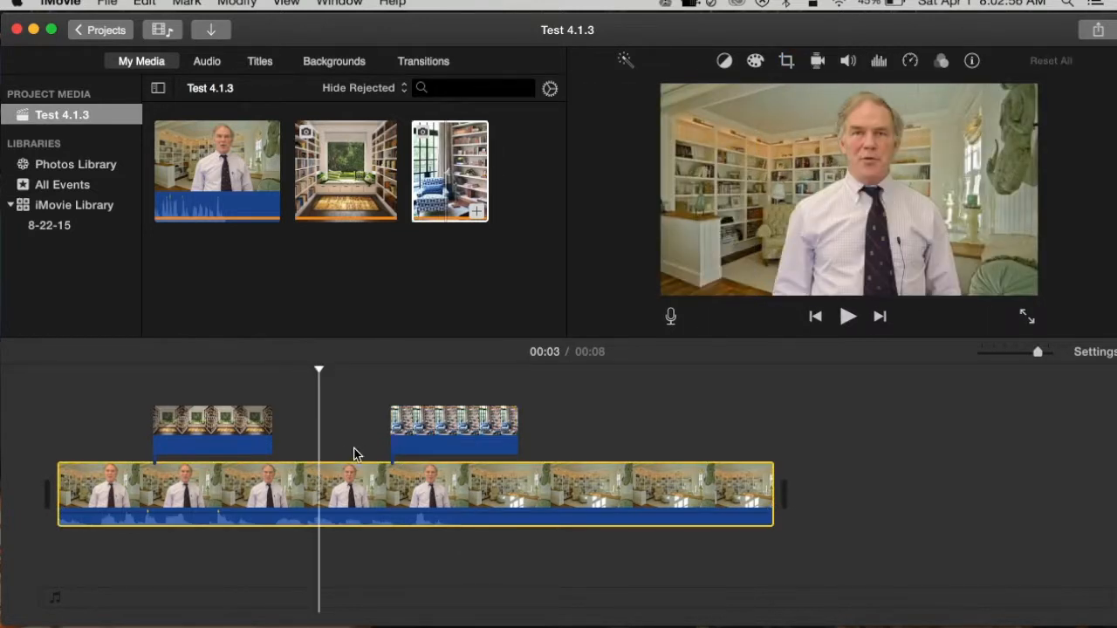
{"action": "left_click", "coordinate": [333, 477]}
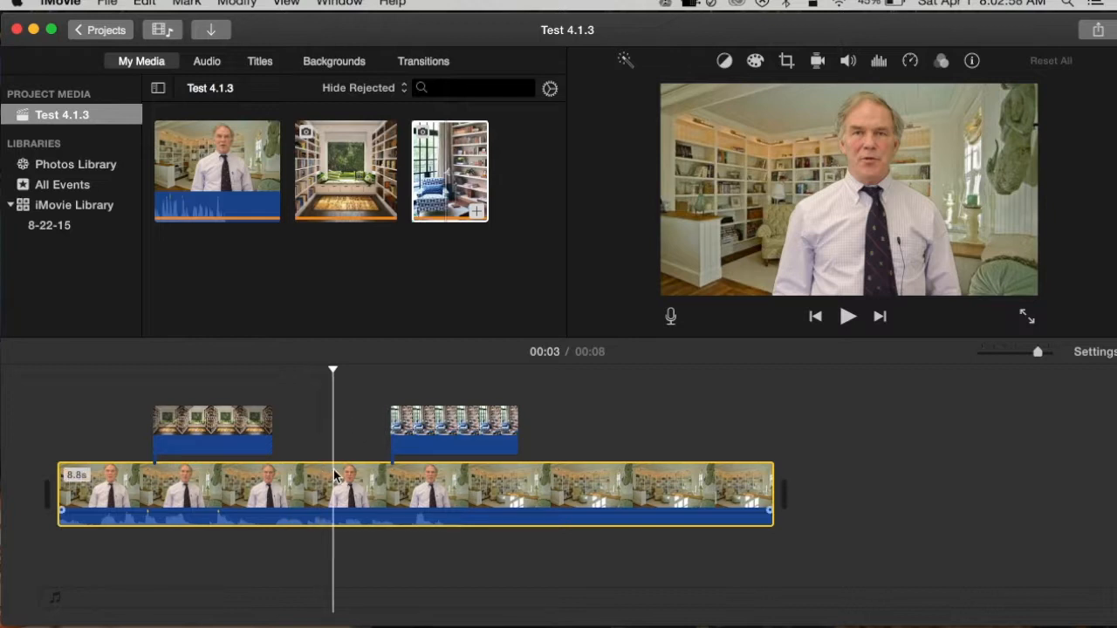
{"action": "left_click_drag", "start_coordinate": [334, 369], "coordinate": [536, 373]}
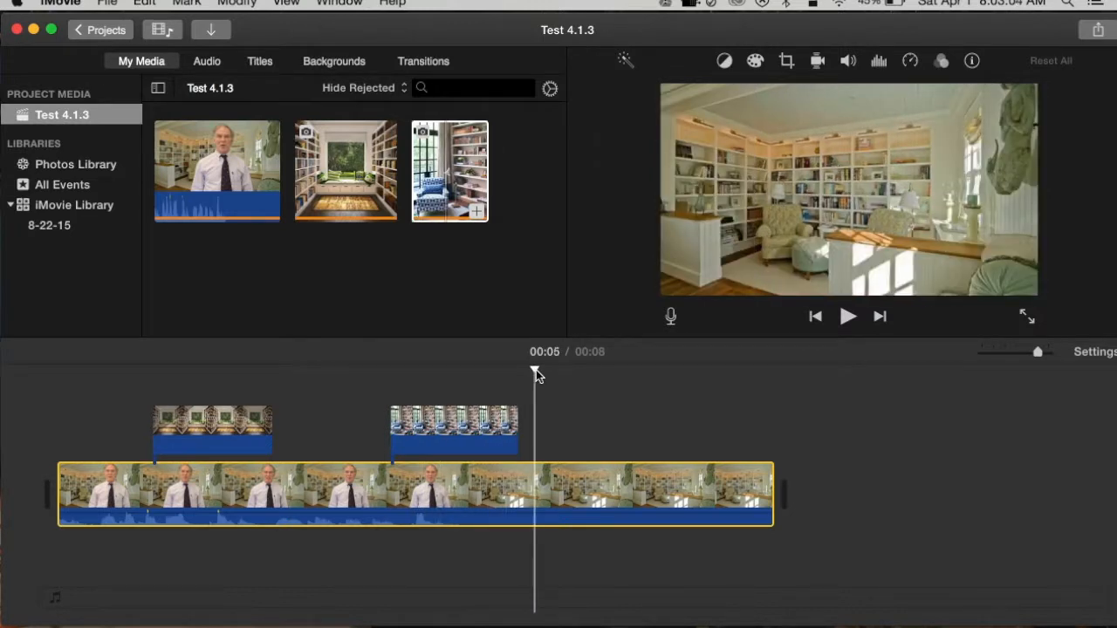
Crop the armchair overlay with Crop to Fill, shrinking the frame and moving it down over the top of the blue armchair
{"action": "left_click", "coordinate": [470, 430]}
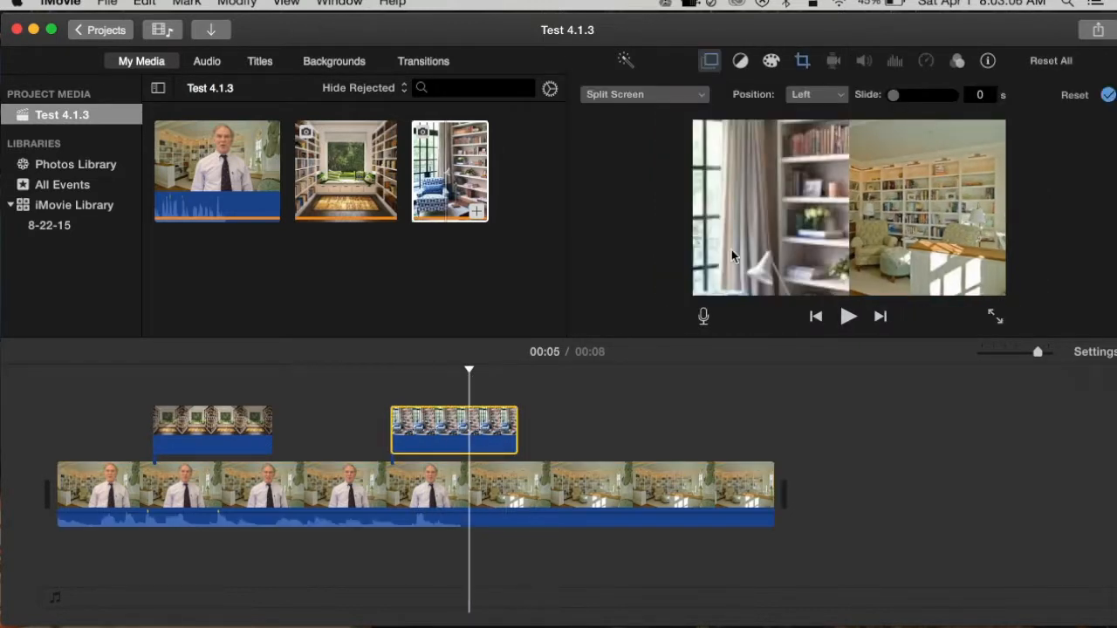
{"action": "left_click", "coordinate": [710, 61]}
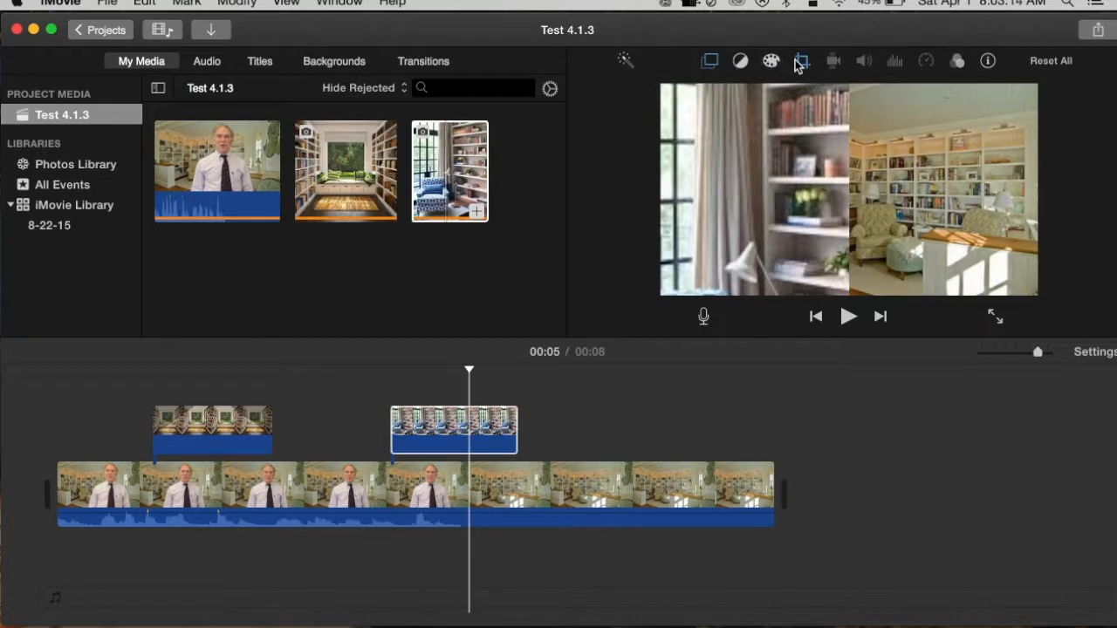
{"action": "left_click", "coordinate": [486, 438]}
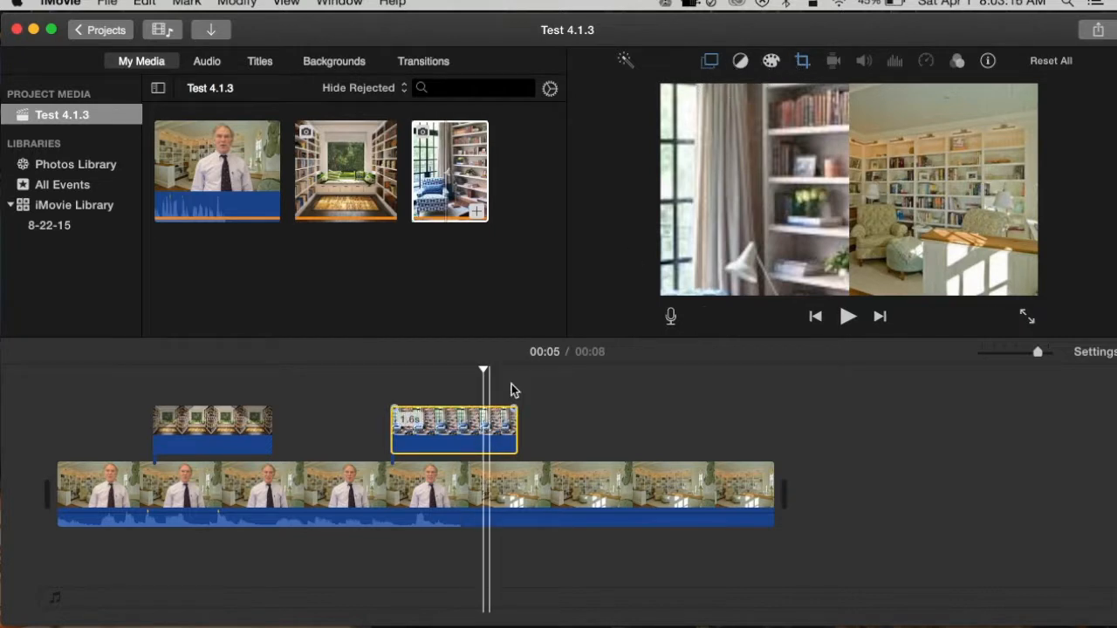
{"action": "left_click", "coordinate": [801, 63]}
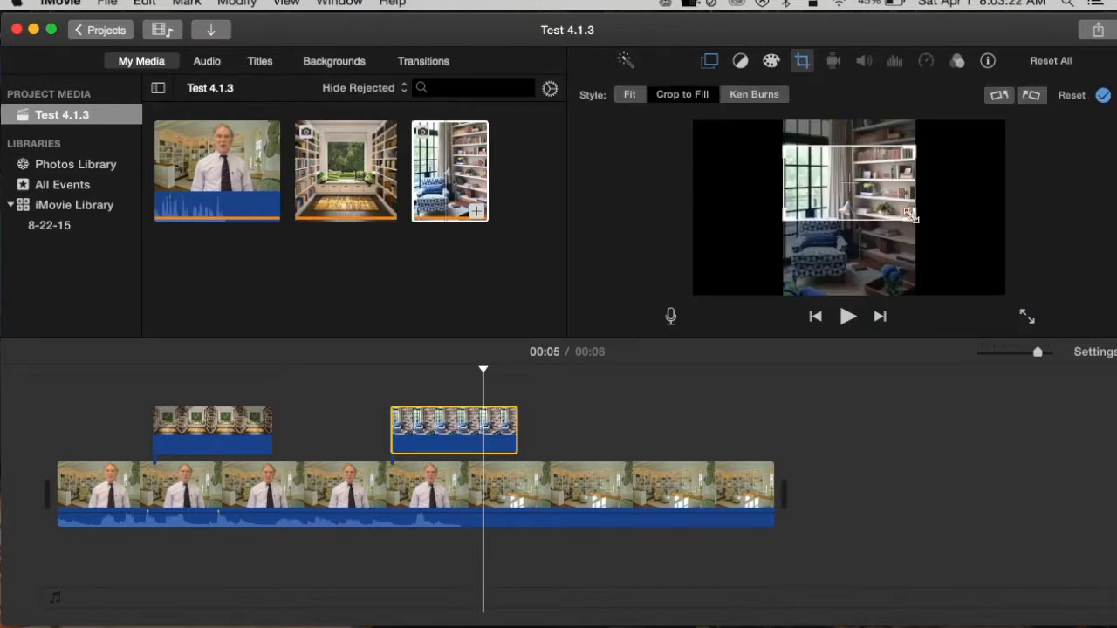
{"action": "left_click_drag", "start_coordinate": [912, 222], "coordinate": [858, 228]}
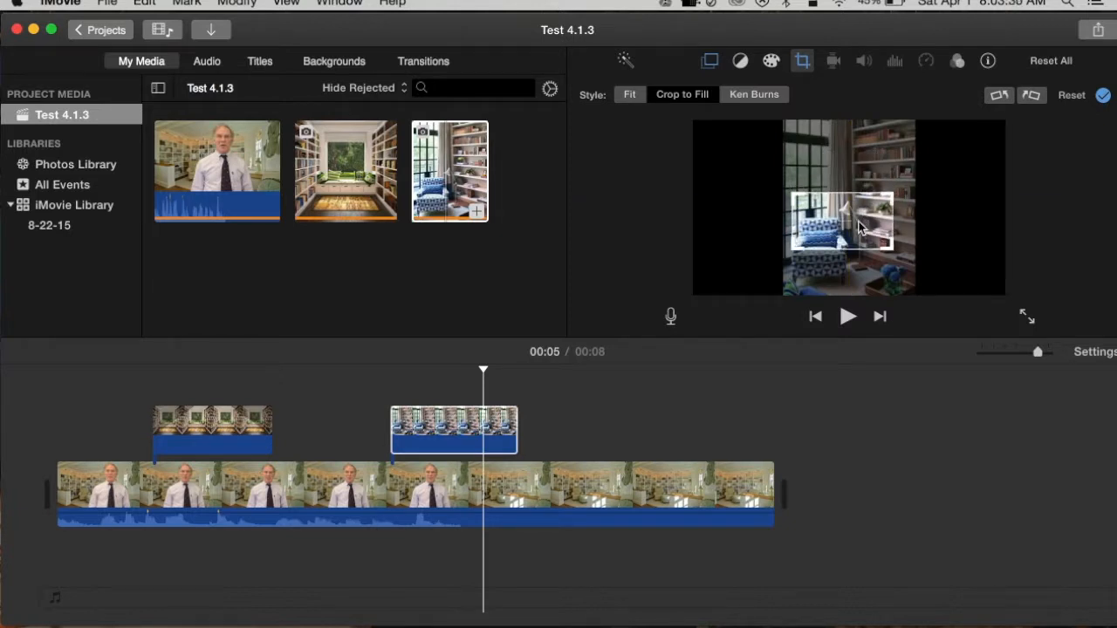
Preview the lead-in to the split-screen section and reopen the armchair photo's video overlay settings
{"action": "left_click", "coordinate": [342, 484]}
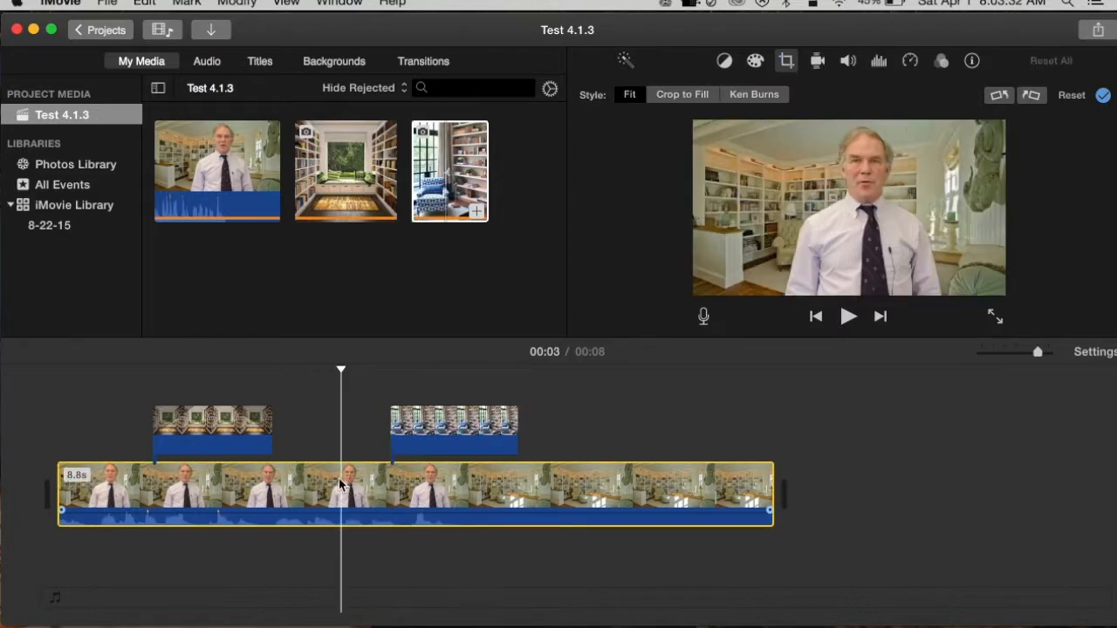
{"action": "left_click_drag", "start_coordinate": [343, 370], "coordinate": [375, 370]}
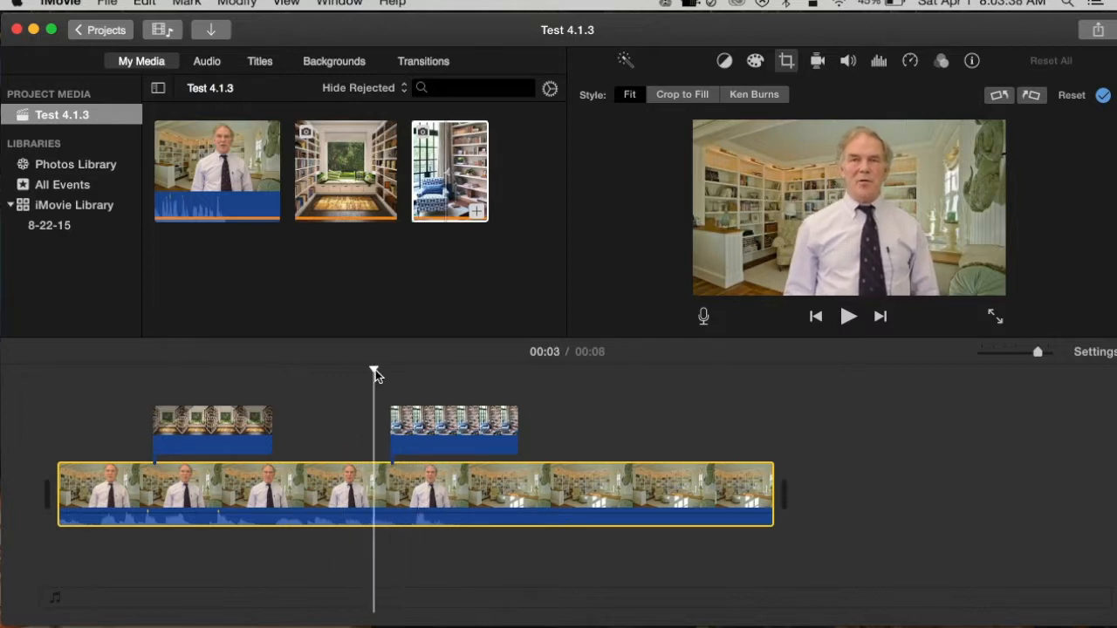
{"action": "left_click", "coordinate": [413, 438]}
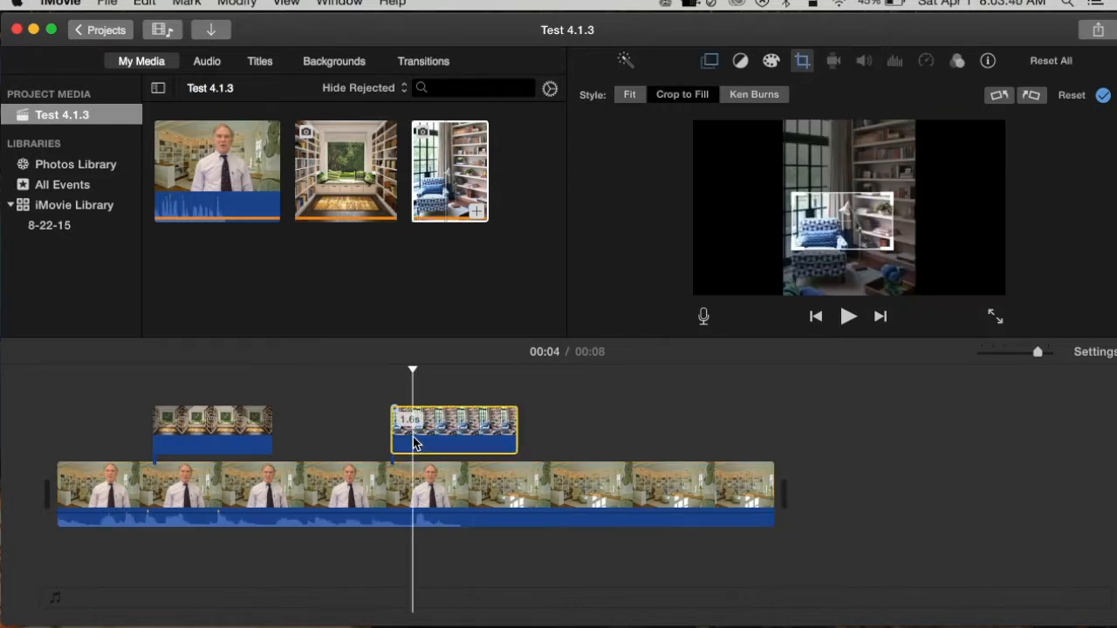
{"action": "left_click_drag", "start_coordinate": [414, 369], "coordinate": [337, 377]}
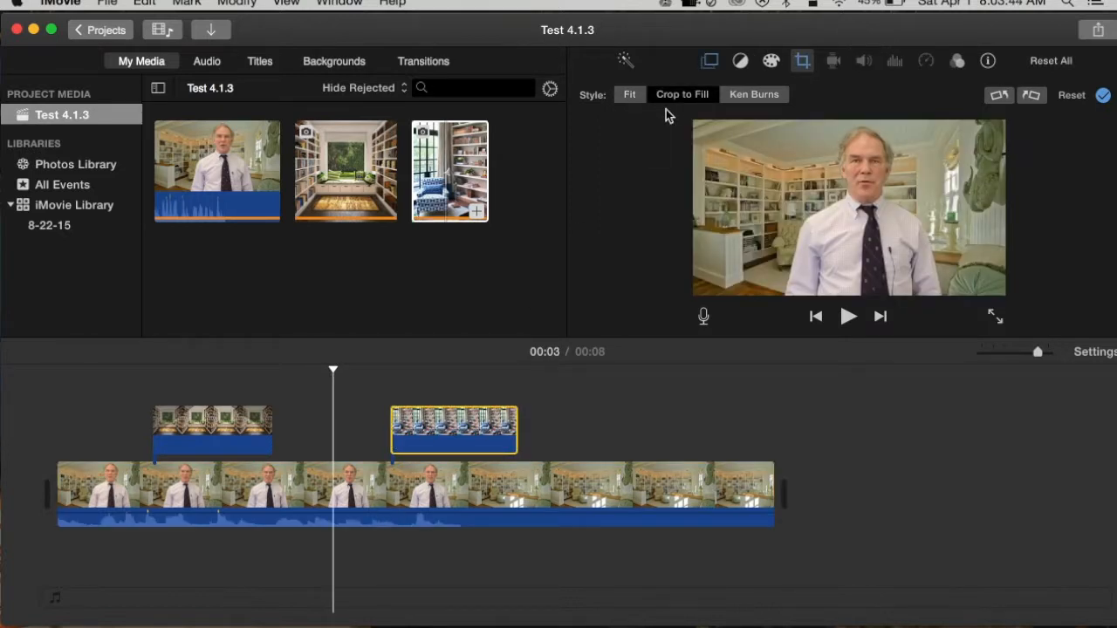
{"action": "left_click", "coordinate": [711, 60]}
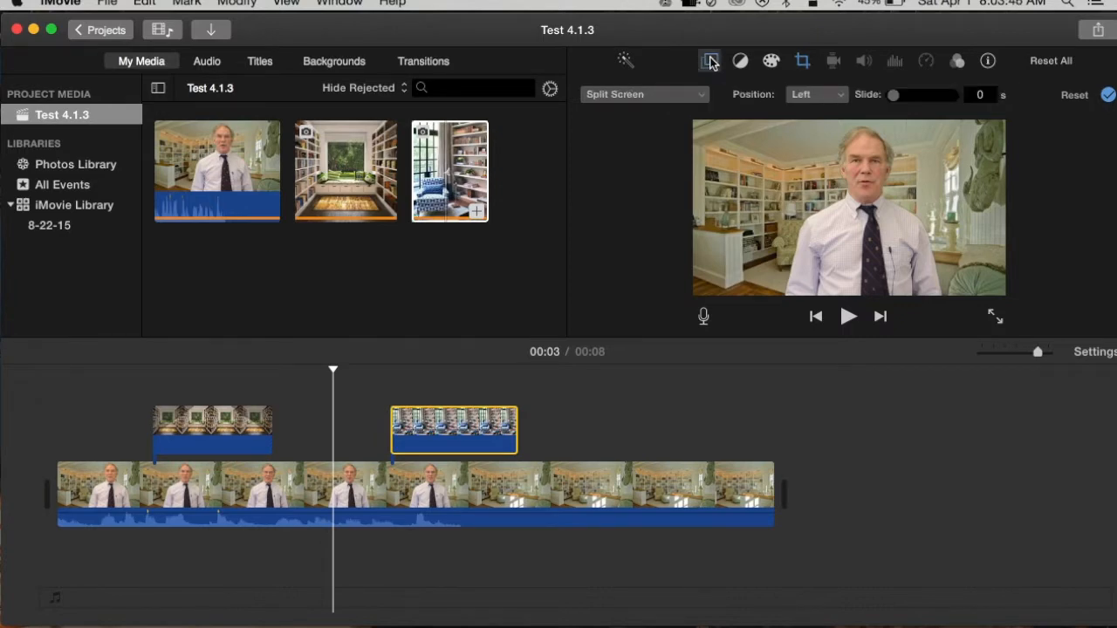